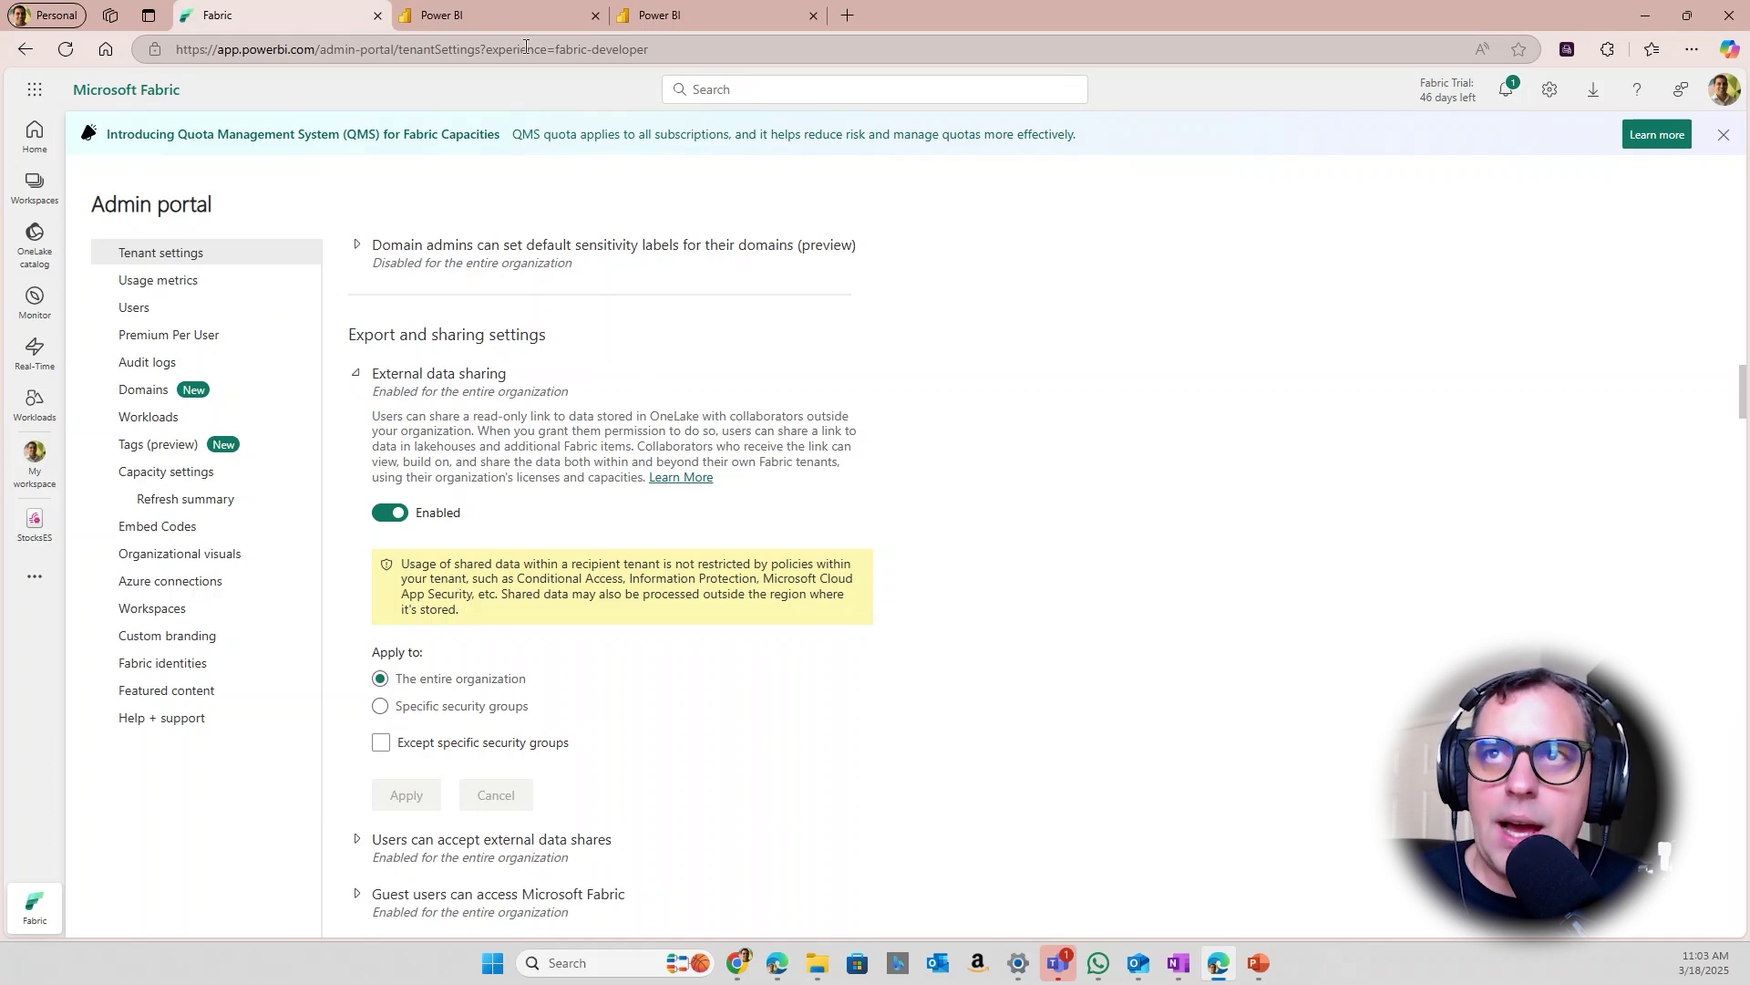
Switch to the other Power BI session and open the OneLake catalog
left_click(505, 11)
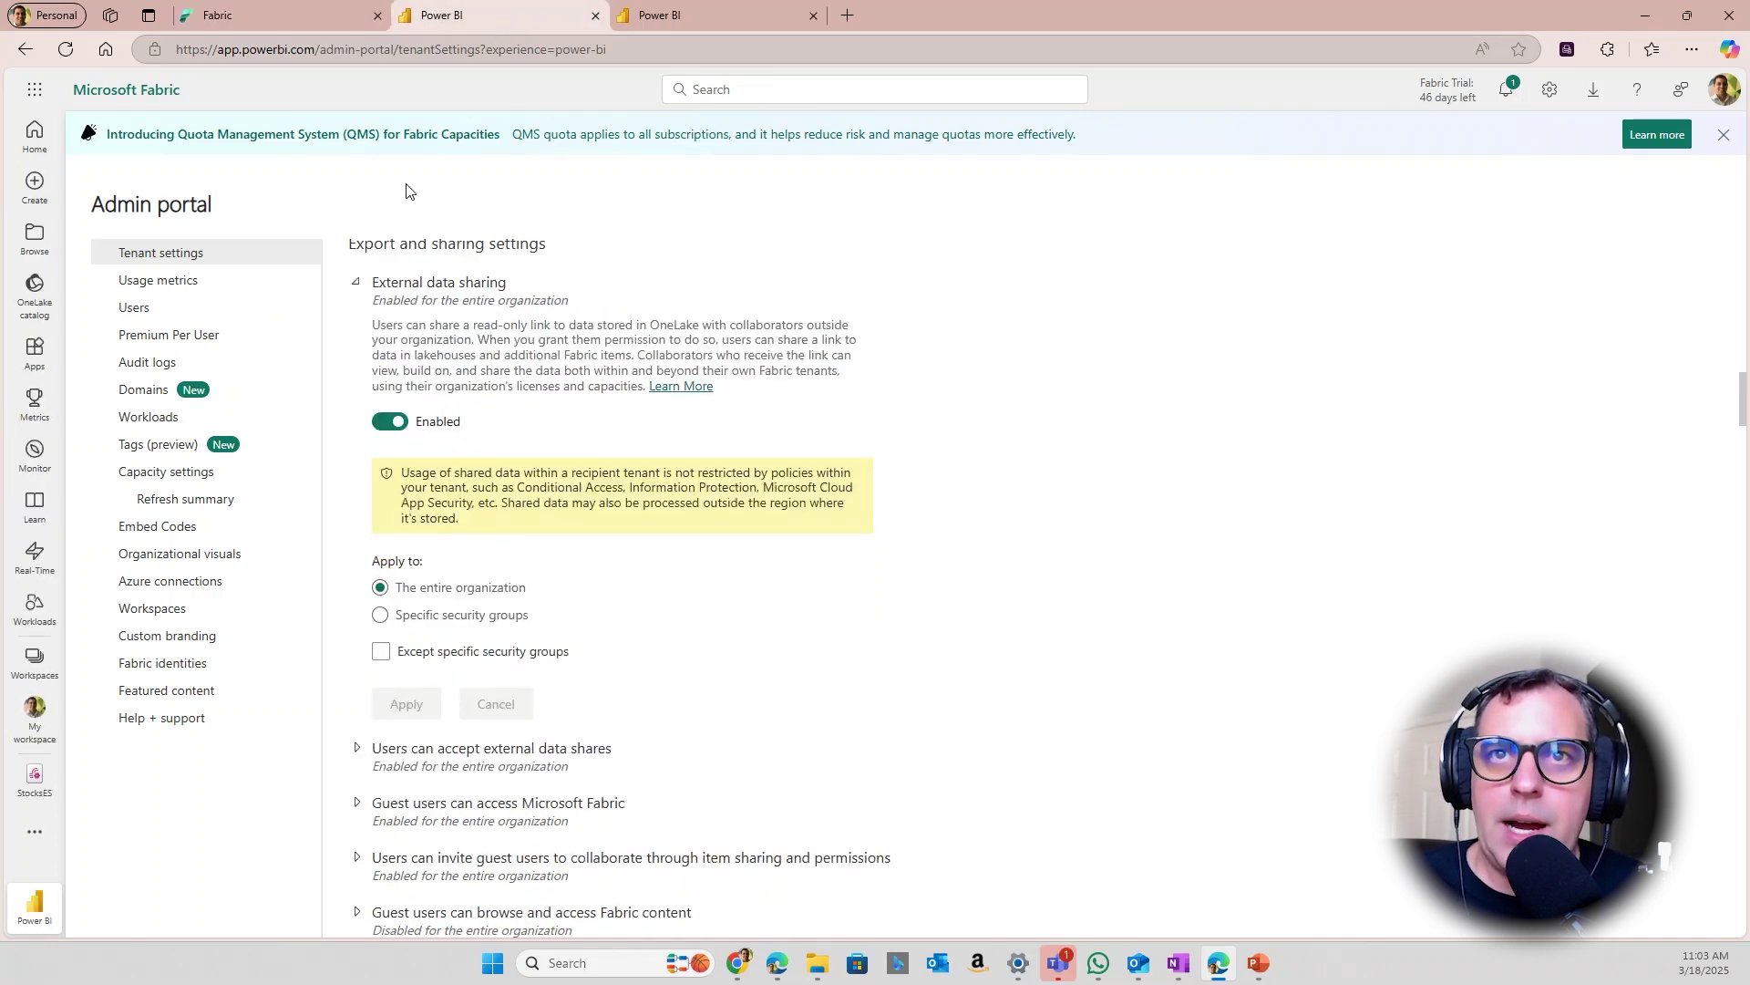
left_click(36, 292)
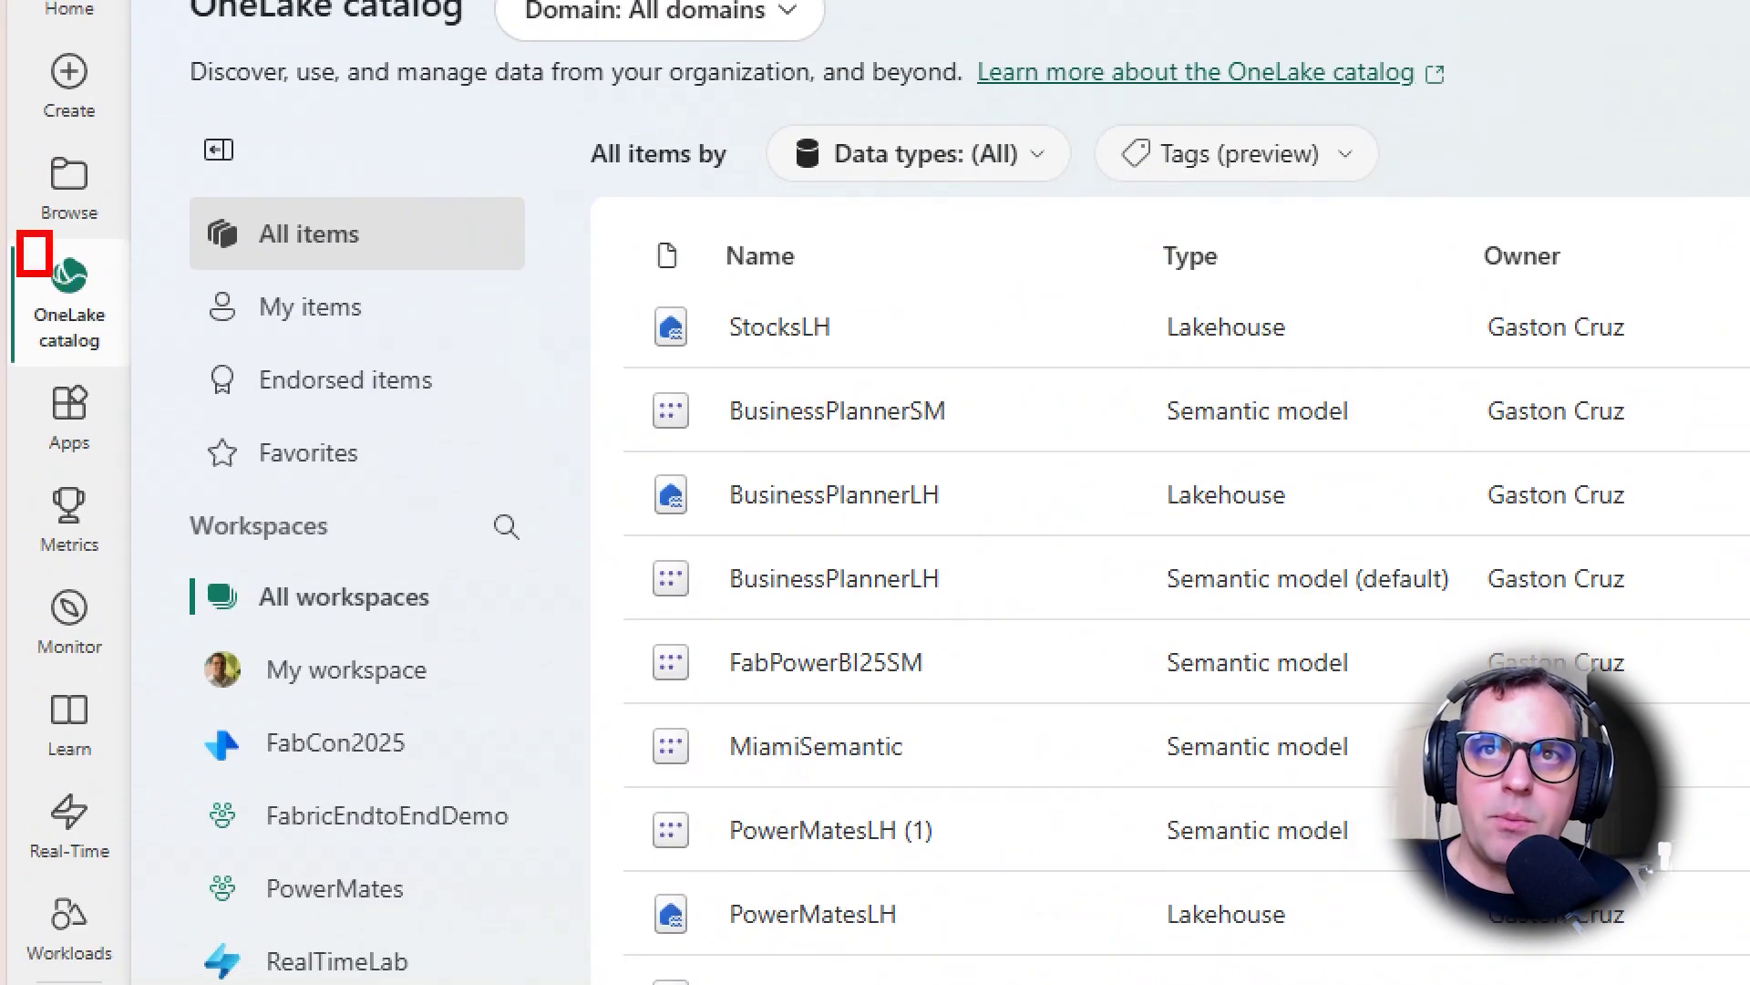
left_click_drag(52, 273, 139, 410)
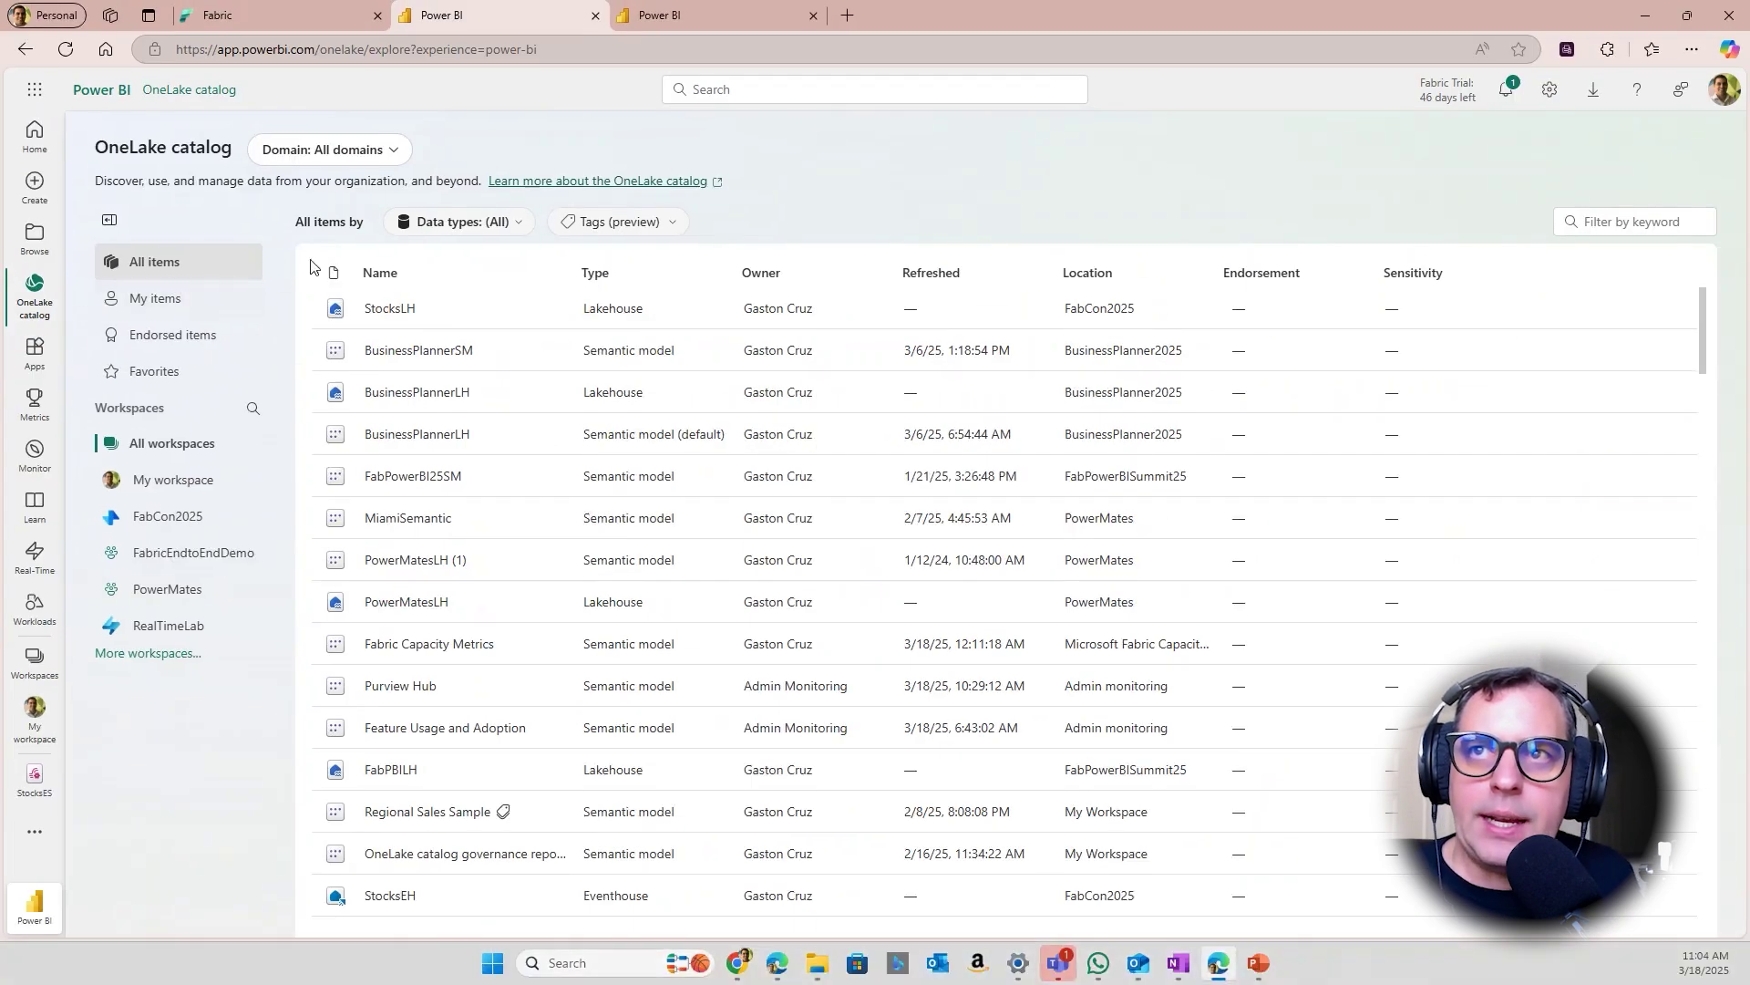
Filter catalog data types to Eventhouse, KQL Database, Lakehouse and Warehouse
left_click(1039, 173)
mouse_move(476, 255)
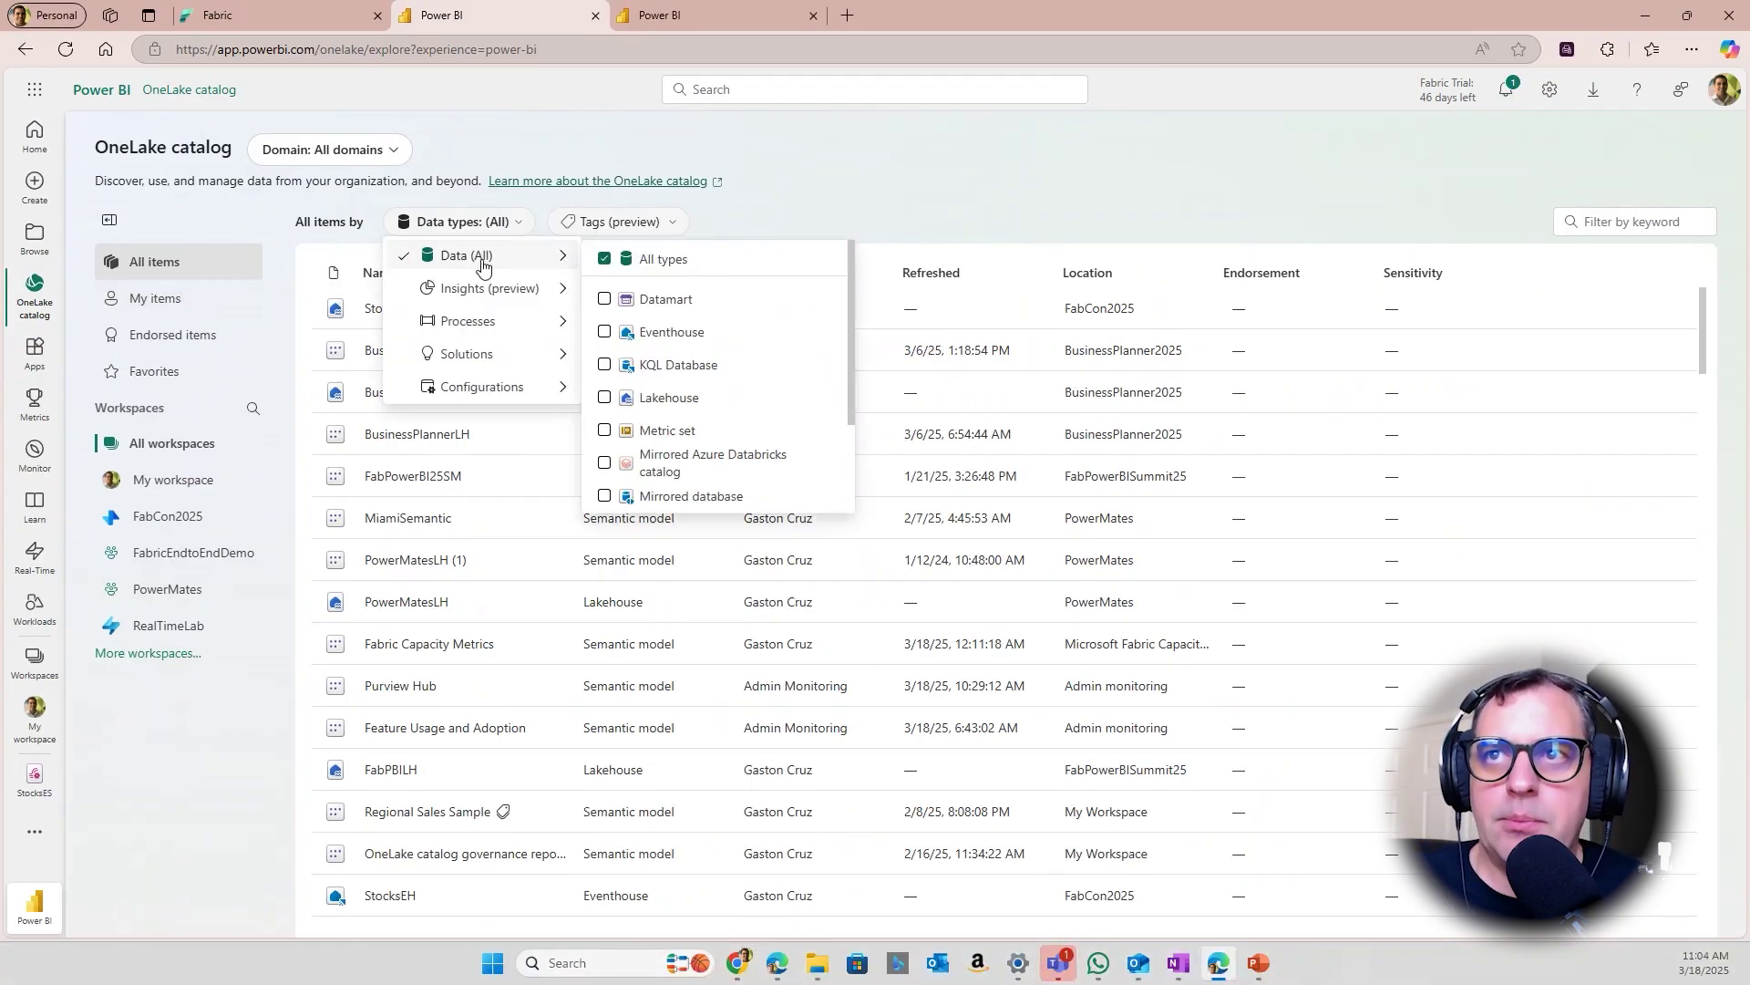
left_click(607, 334)
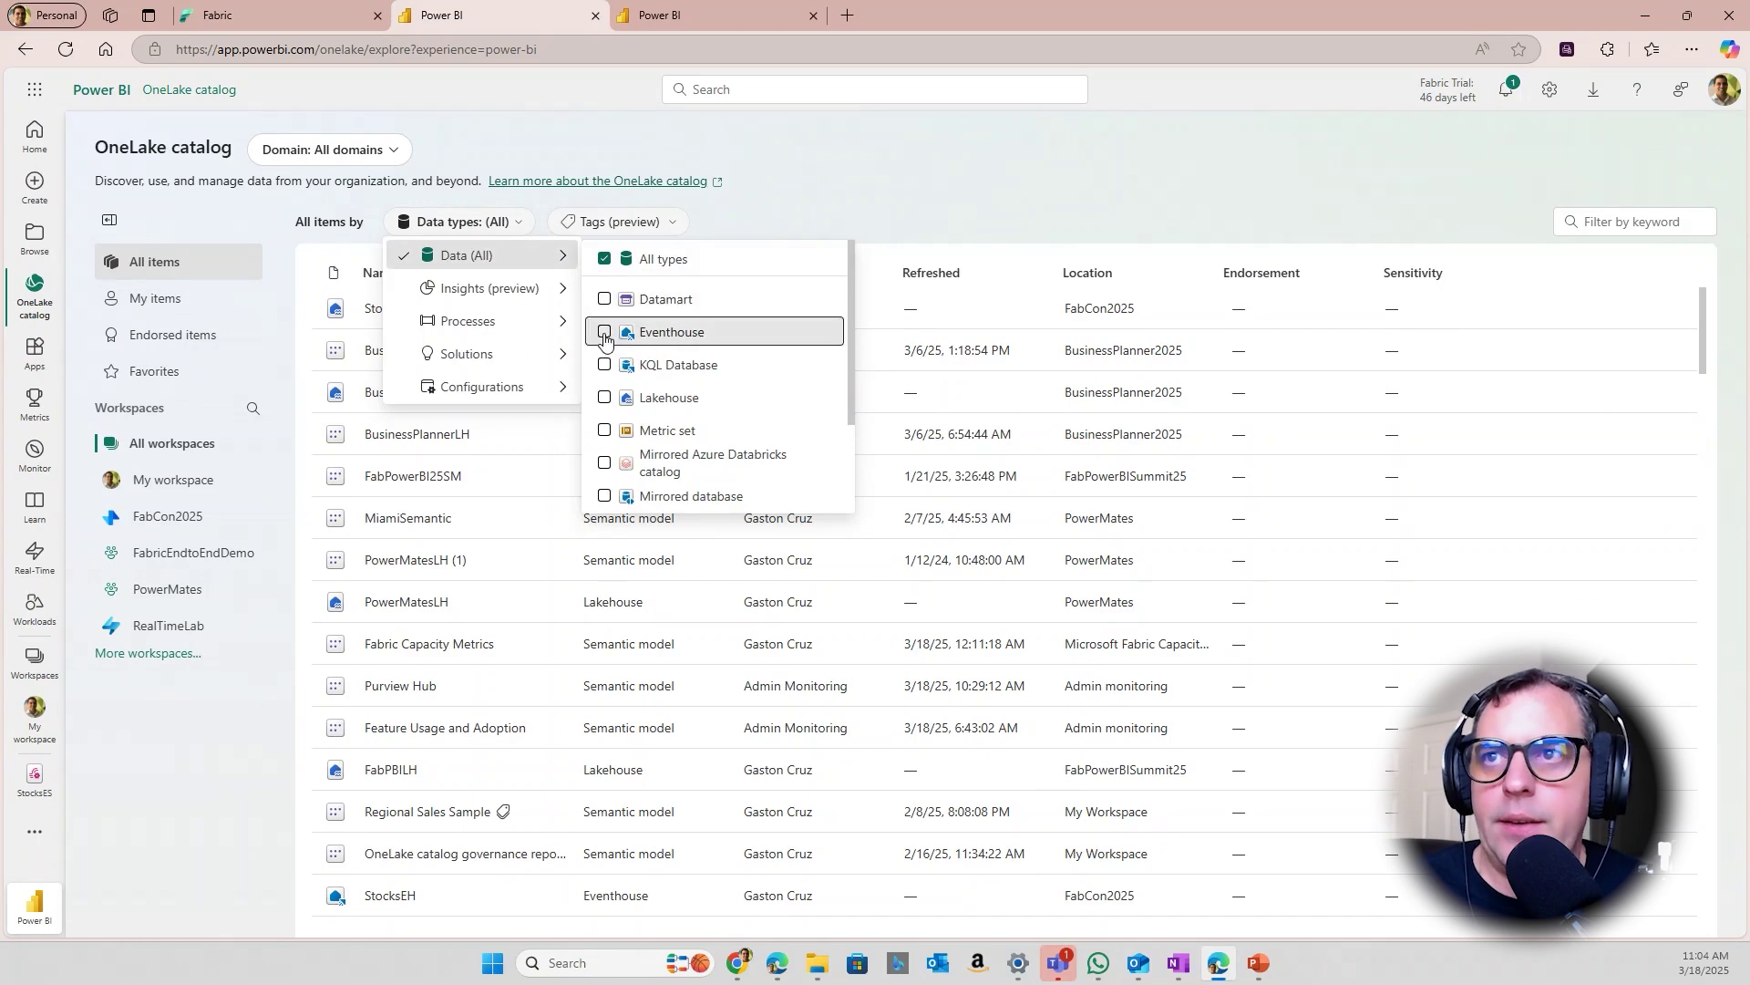
left_click(616, 365)
left_click(609, 397)
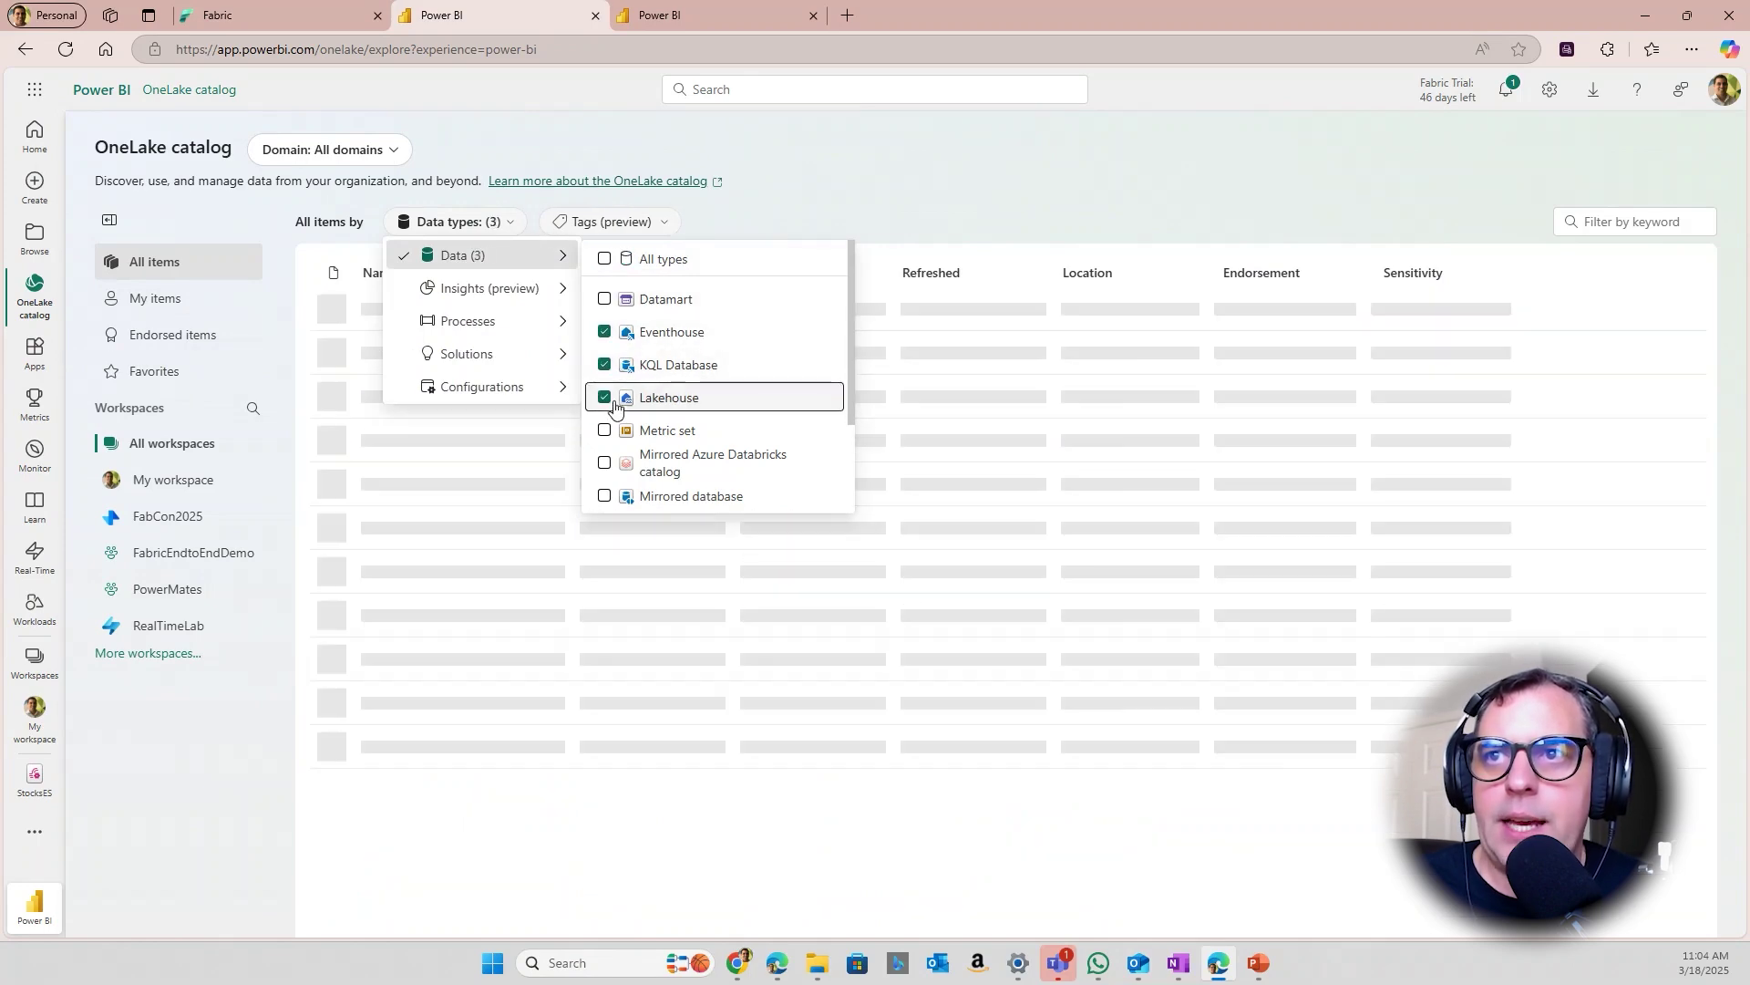
scroll(635, 456, "down", 3)
left_click(635, 496)
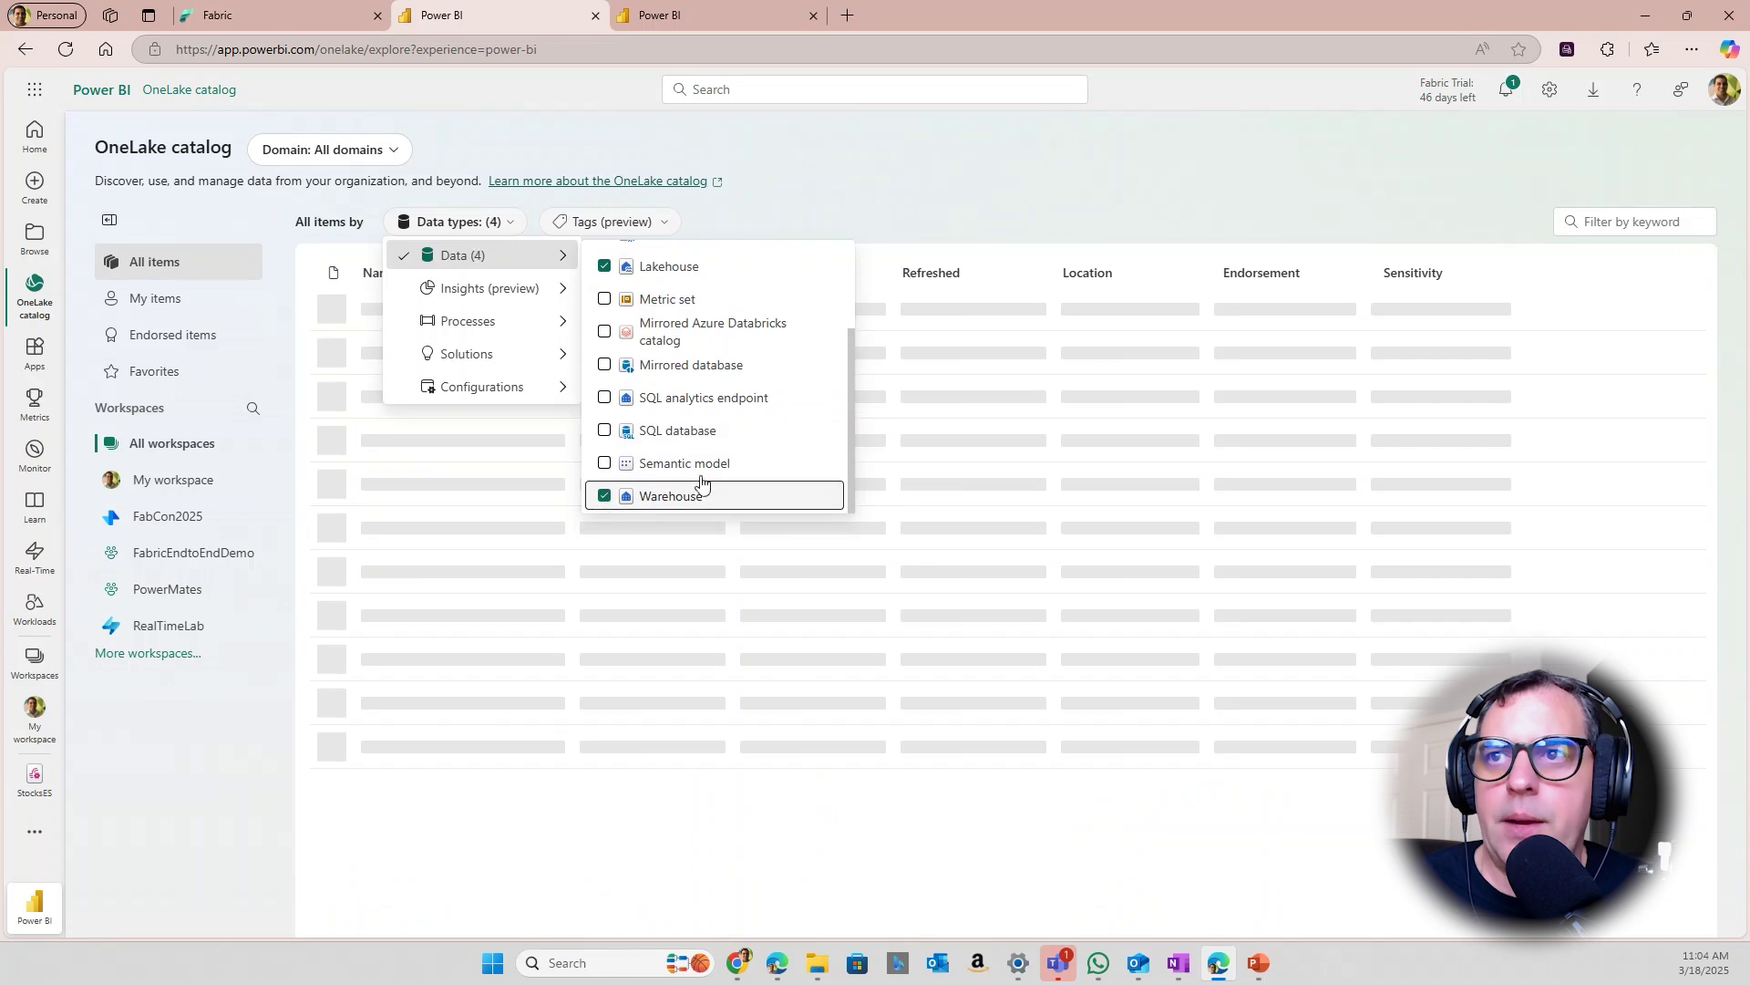
left_click(831, 198)
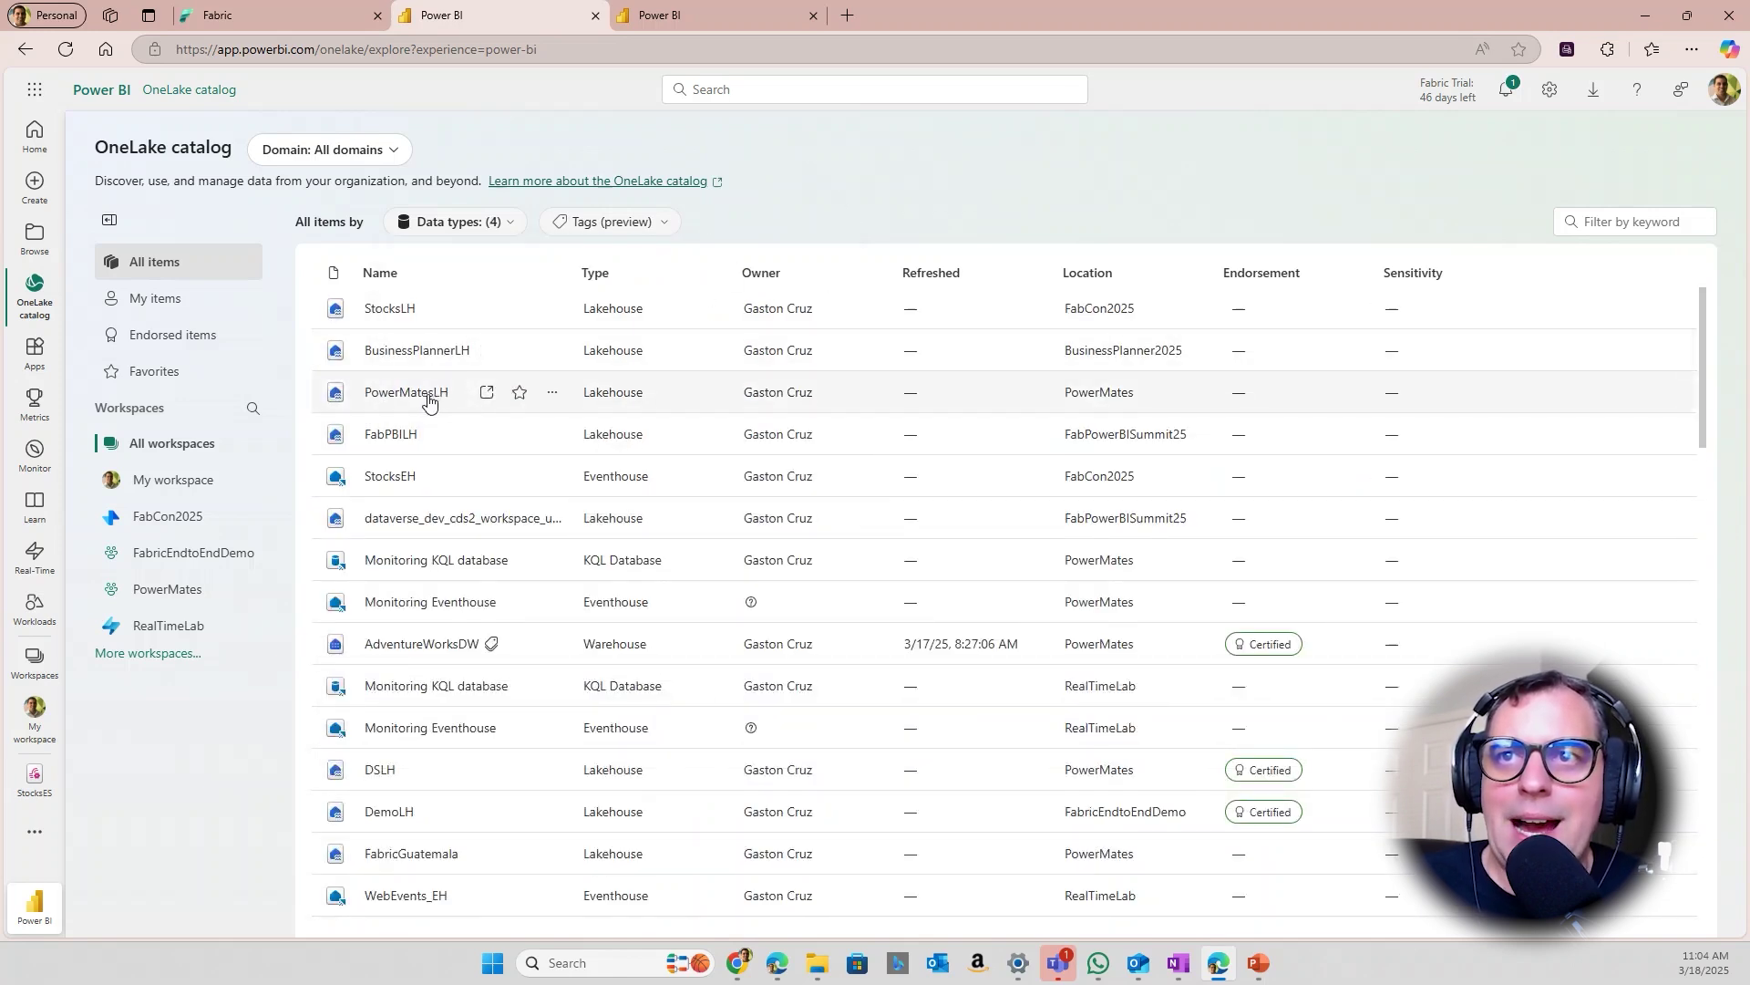
Start an external data share of PowerMatesLH and select its sales table
left_click(551, 393)
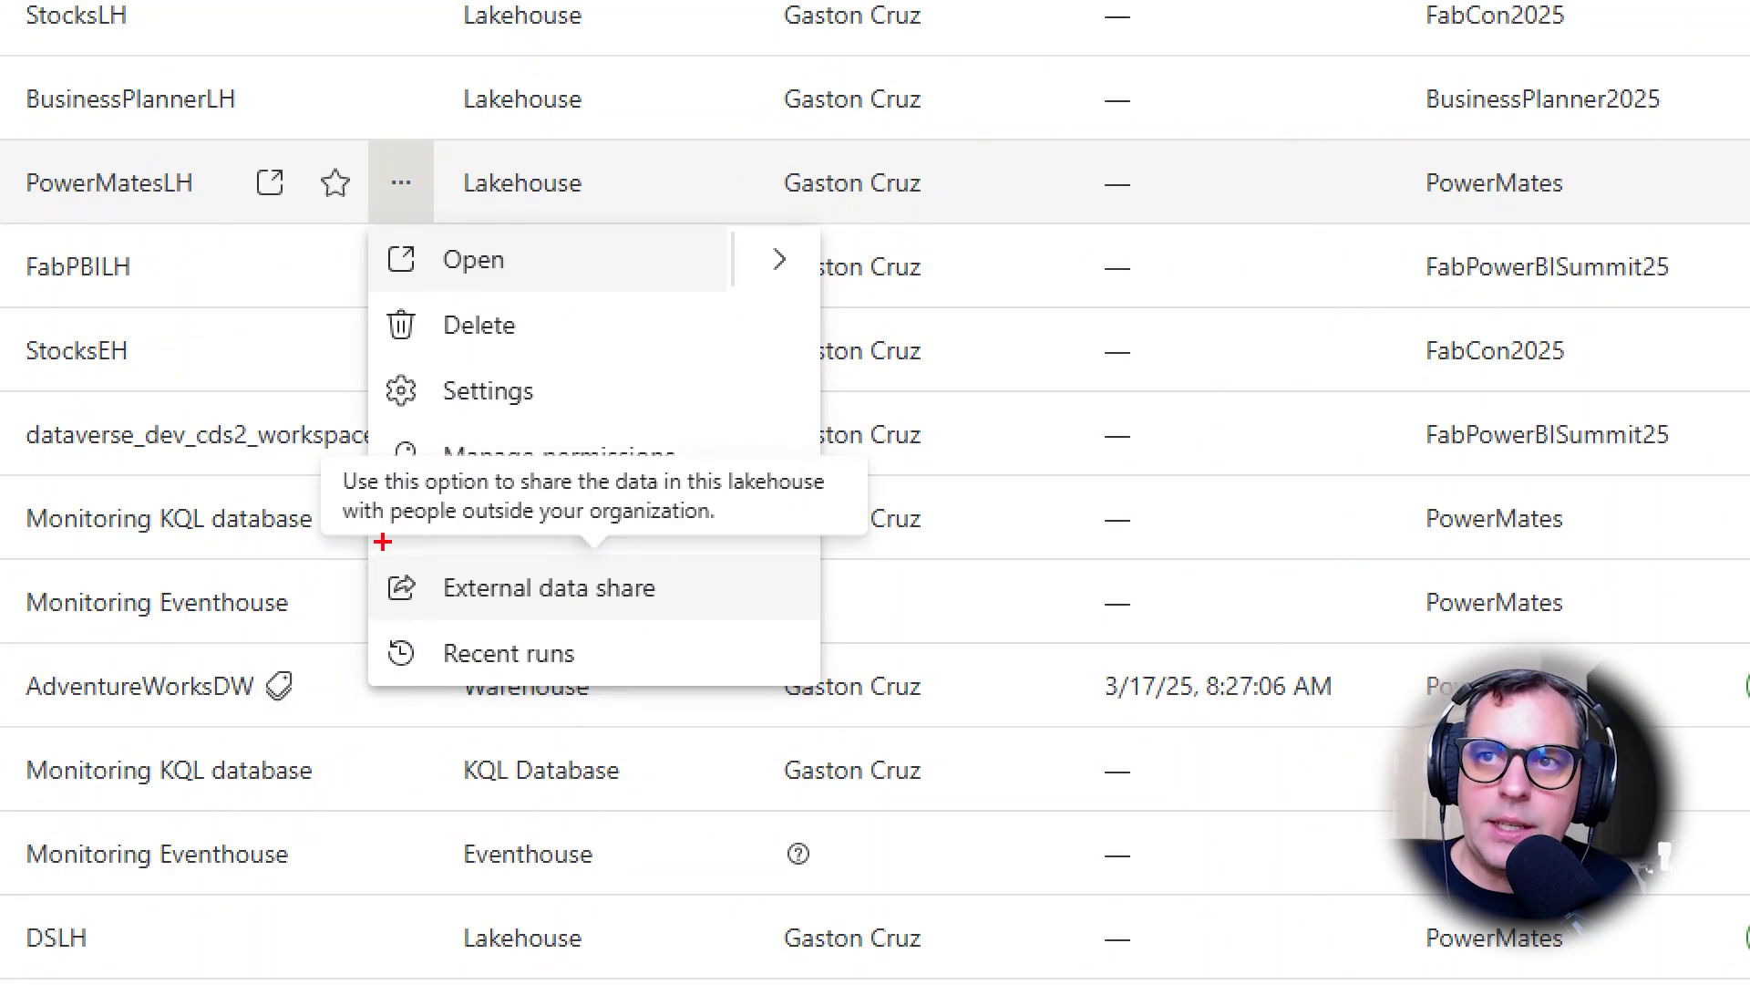
left_click_drag(532, 573, 711, 611)
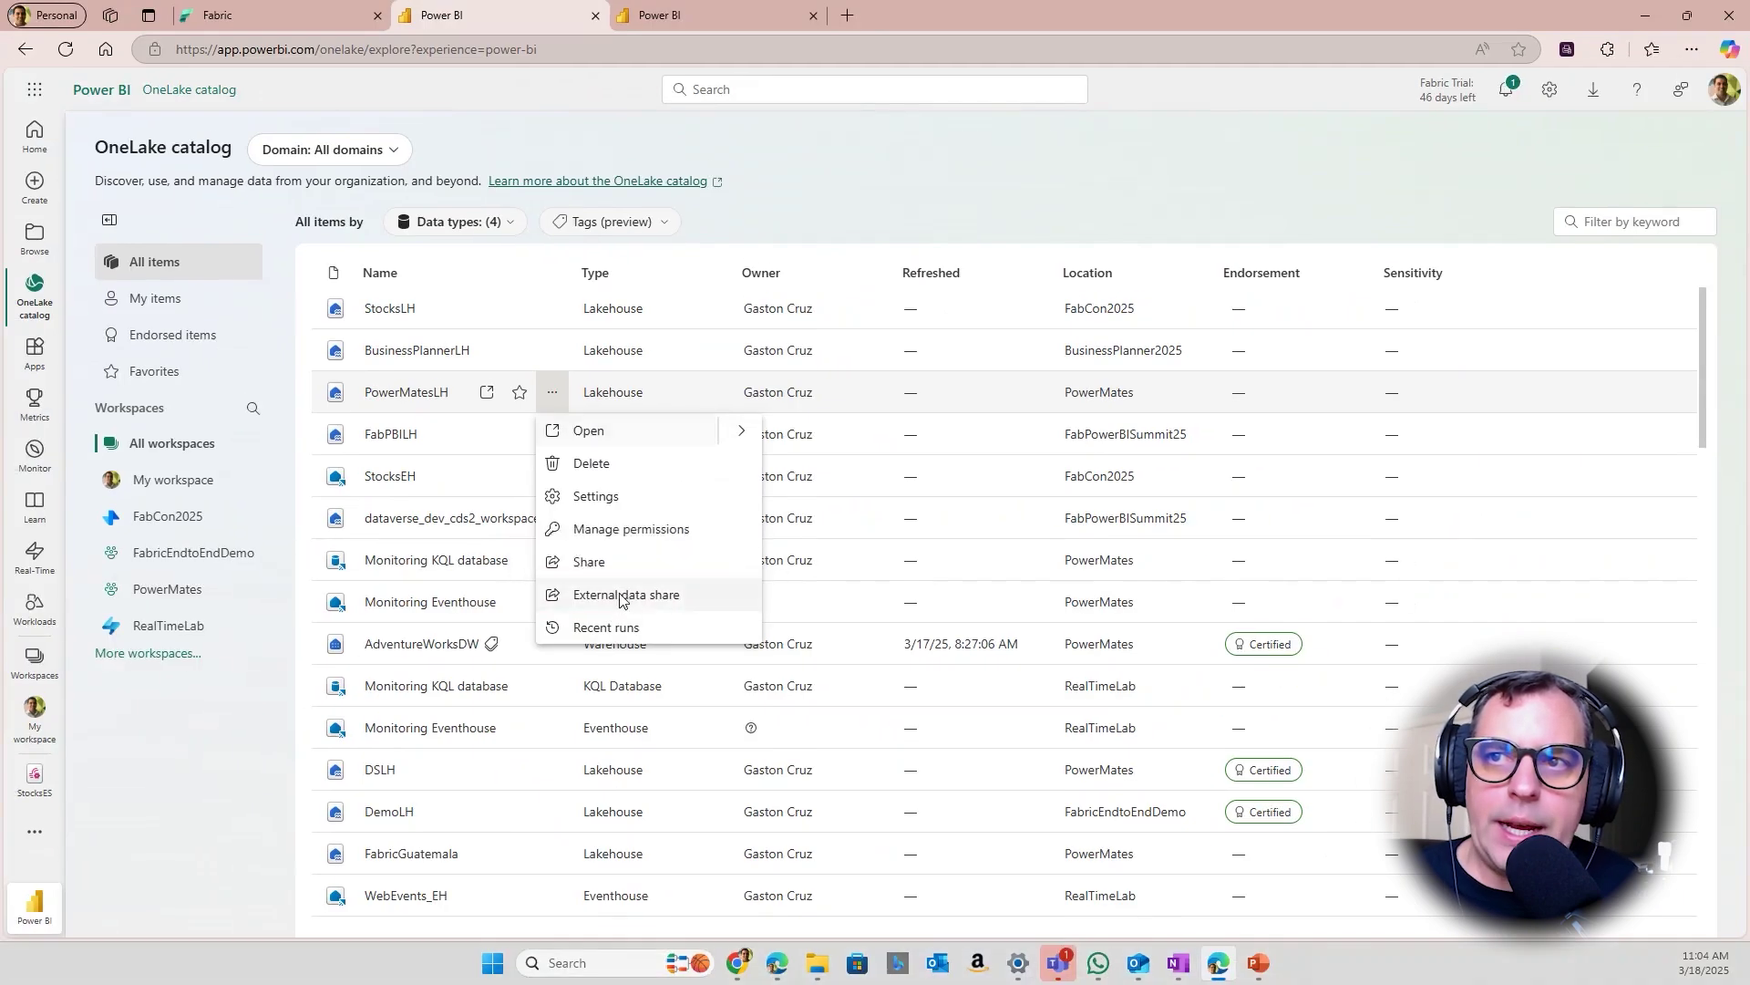
left_click(558, 590)
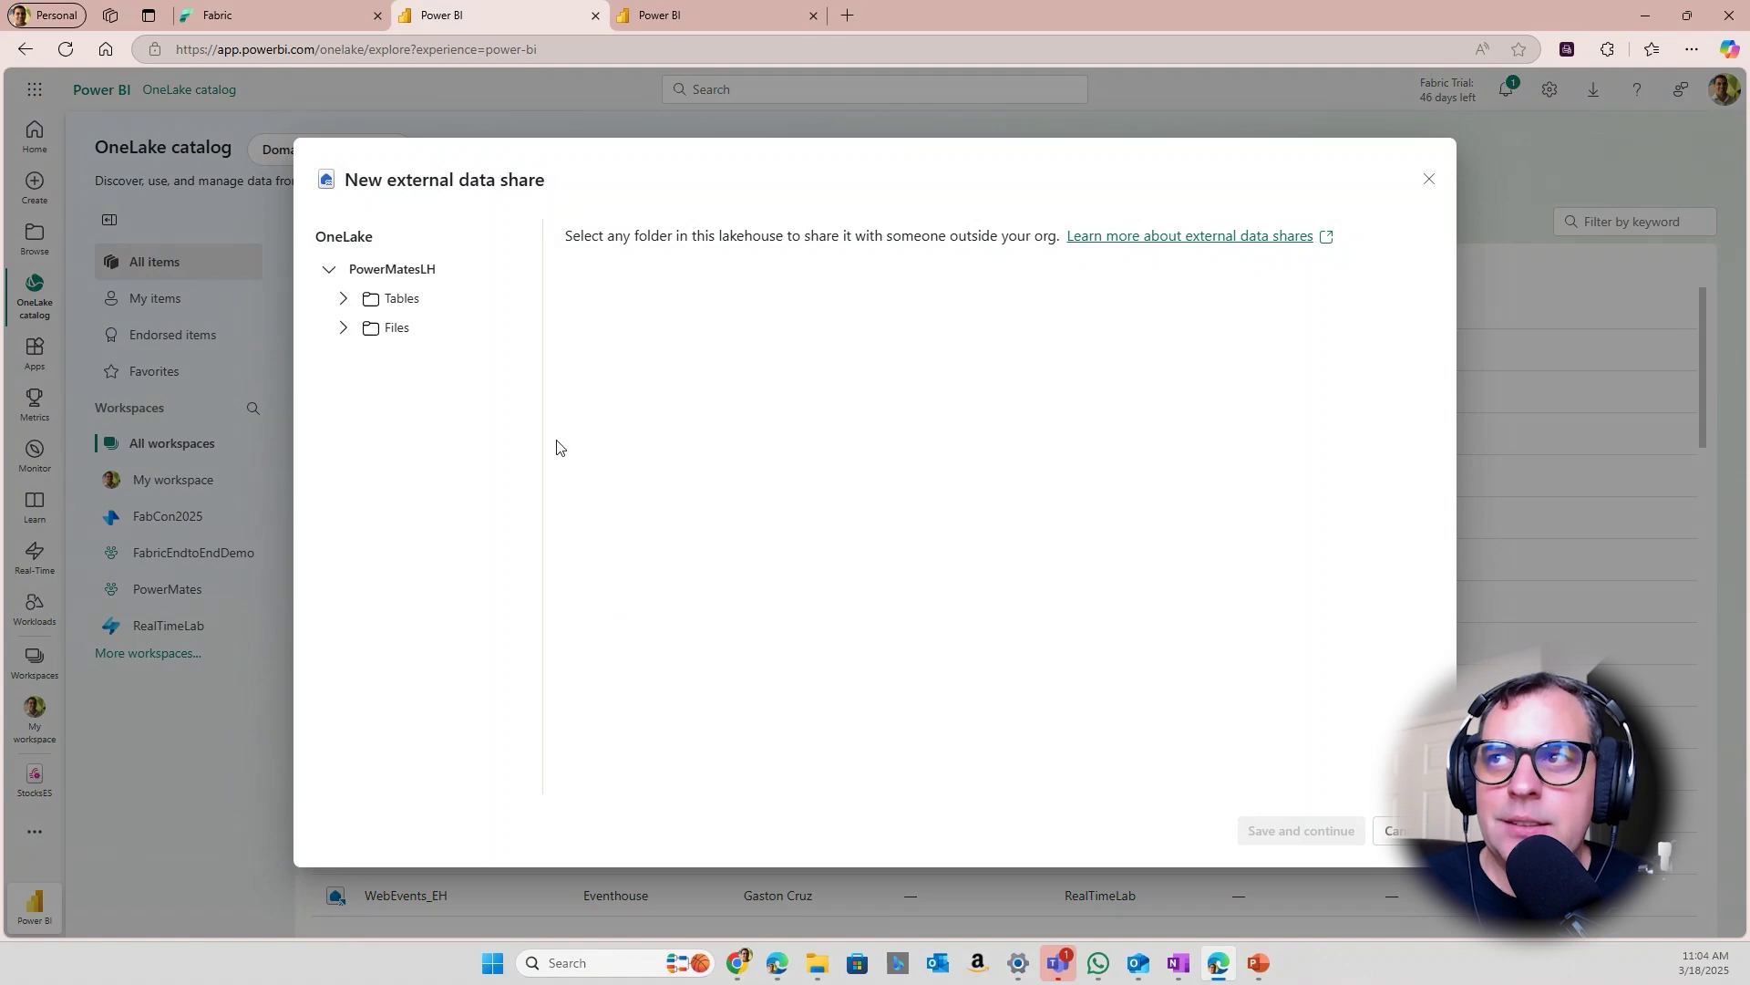
left_click(341, 300)
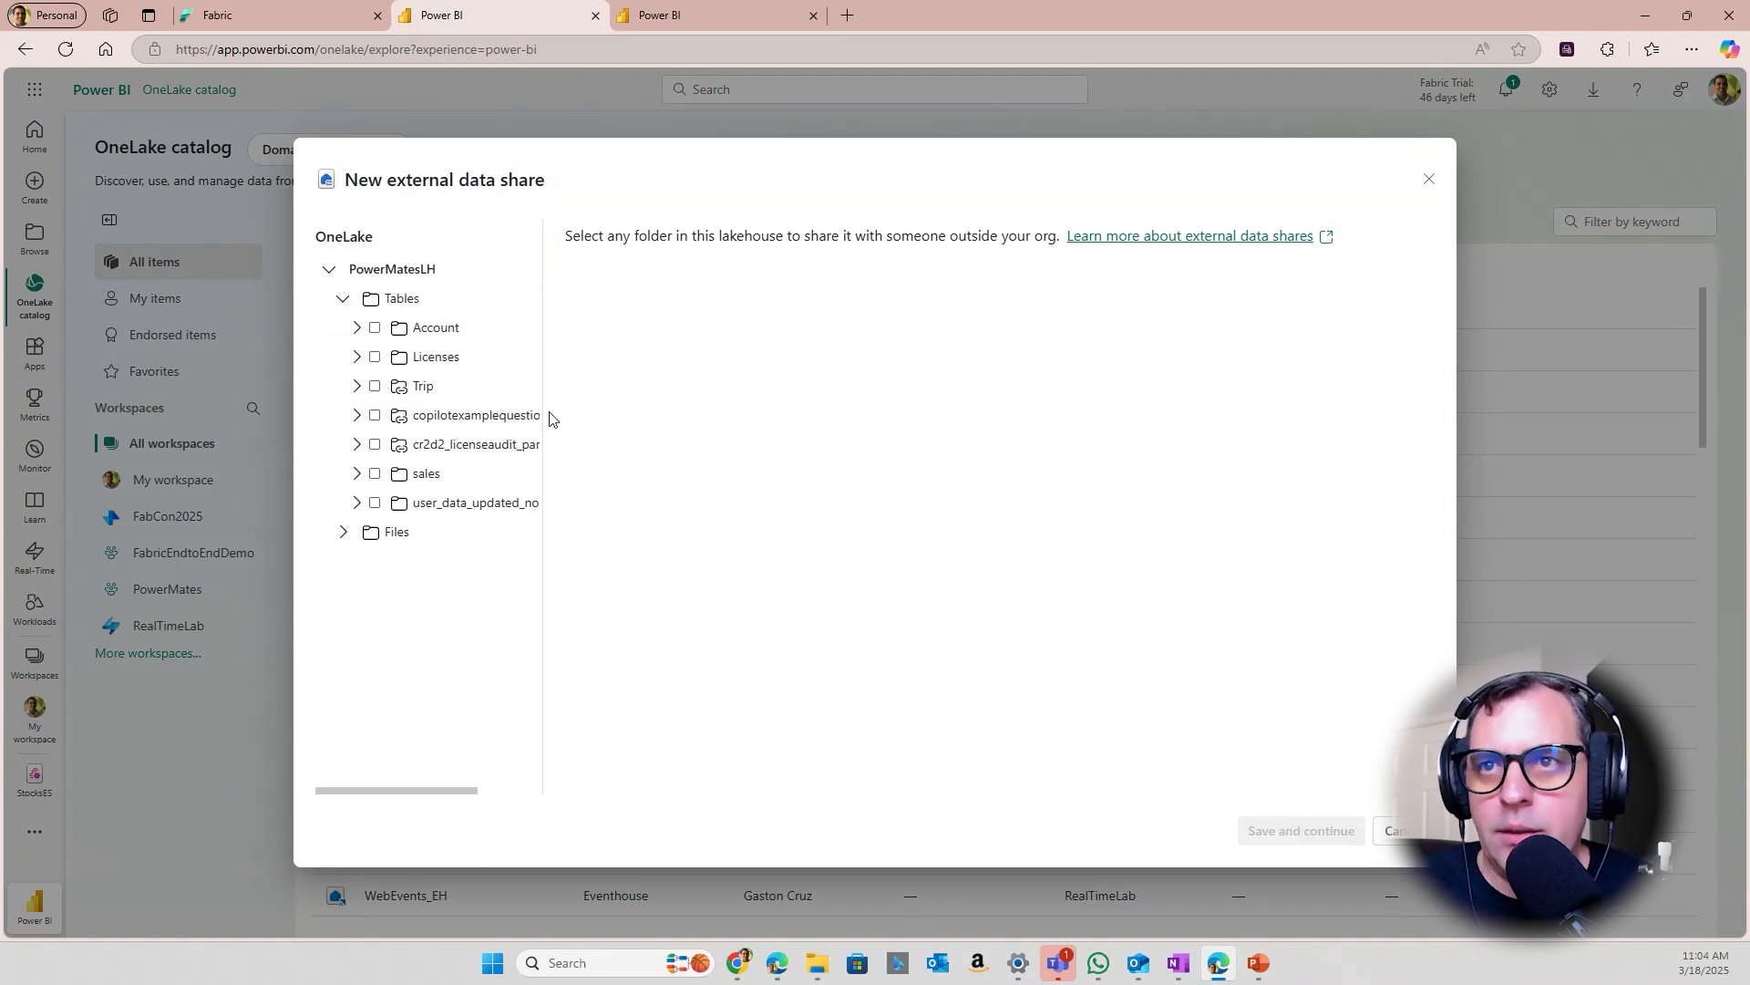
left_click(373, 475)
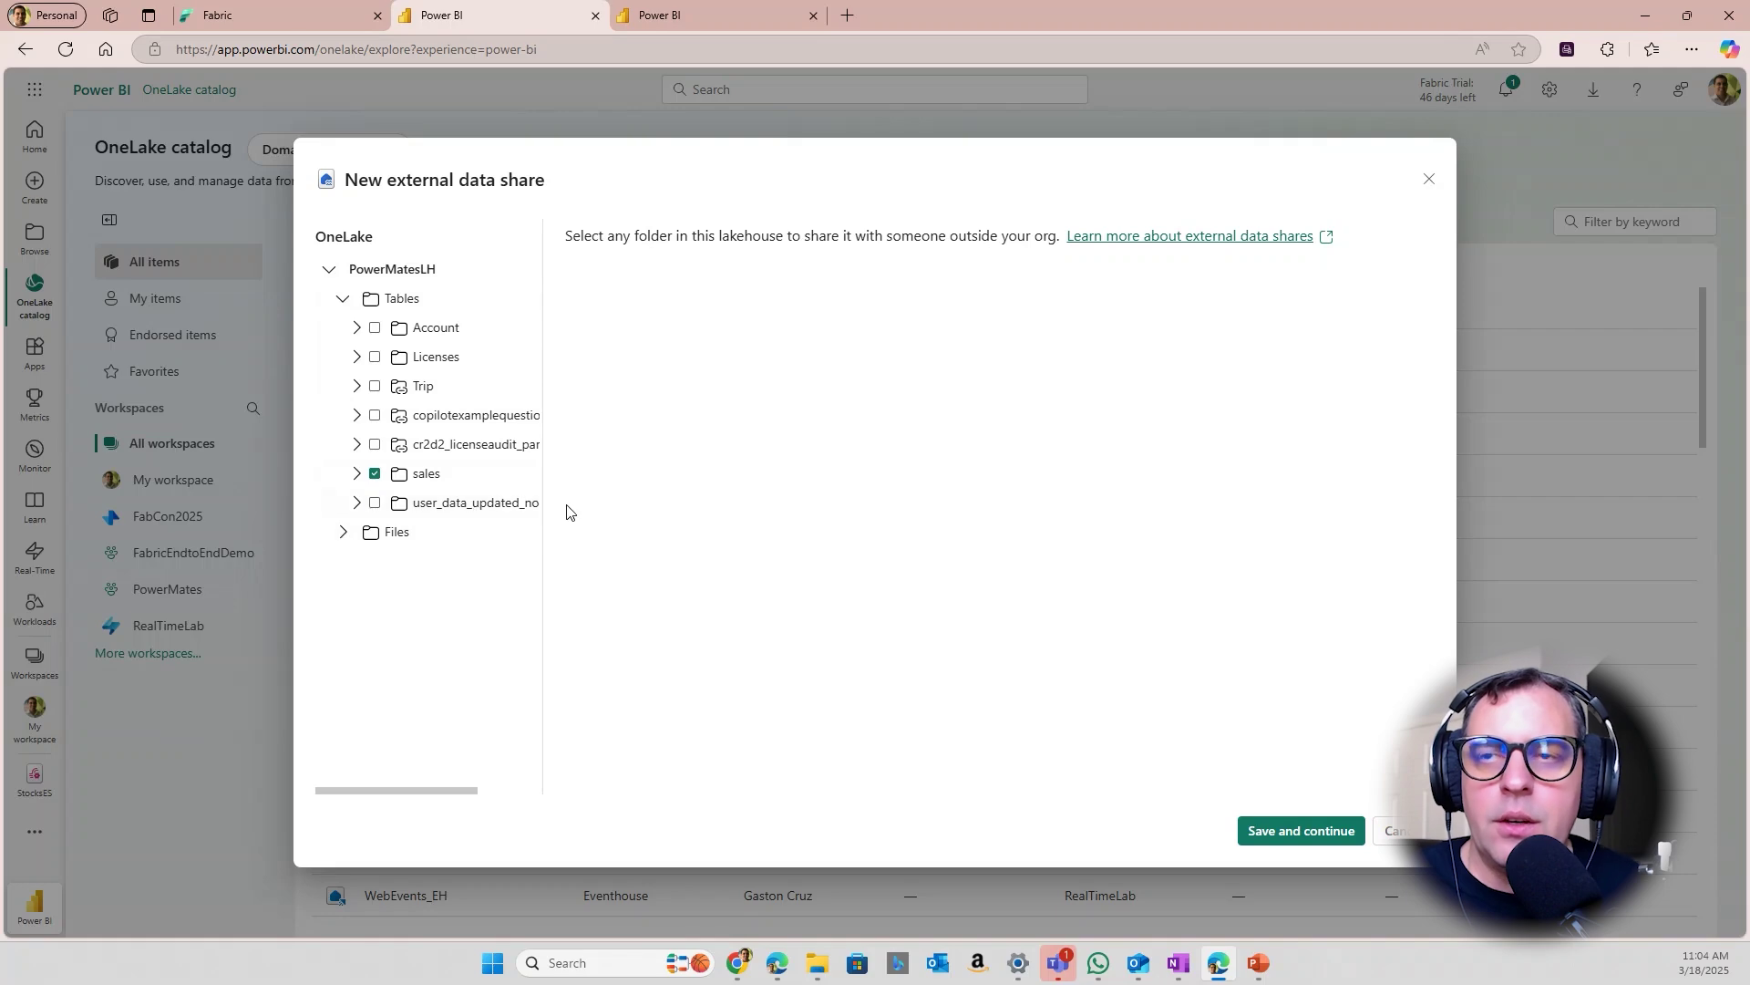
Save the selection, add the external recipient's e-mail and the message 'Test Data Share'
left_click(1295, 832)
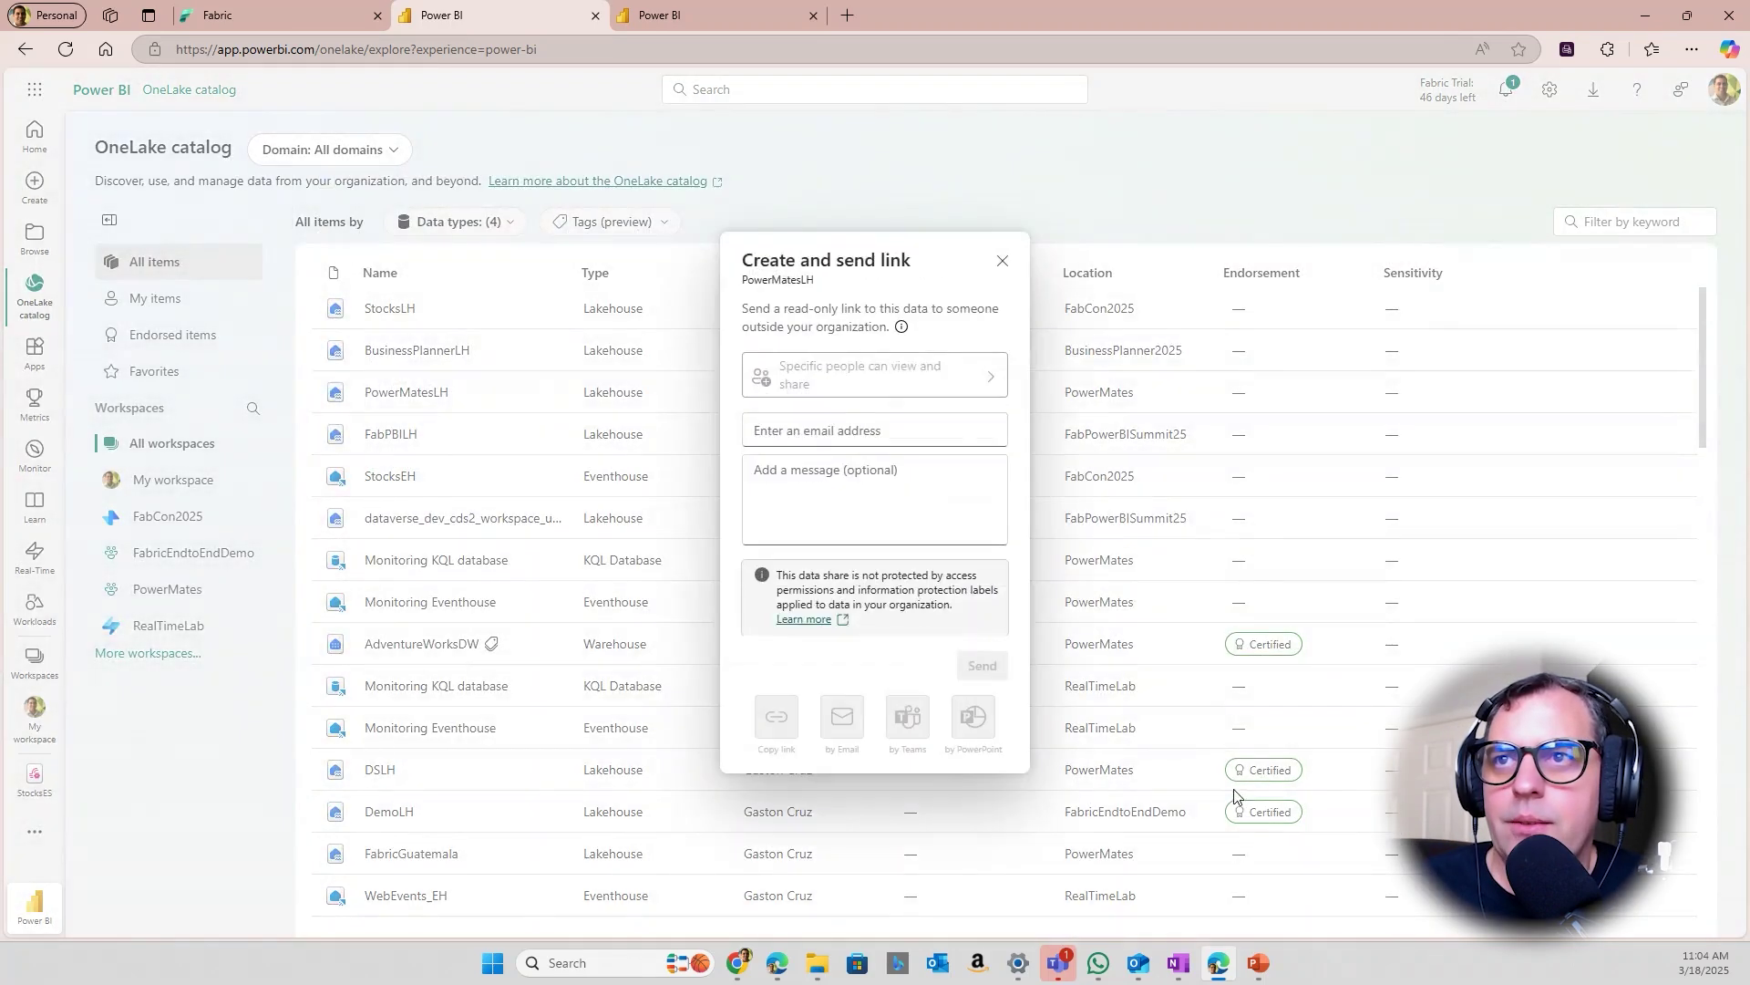
left_click(813, 431)
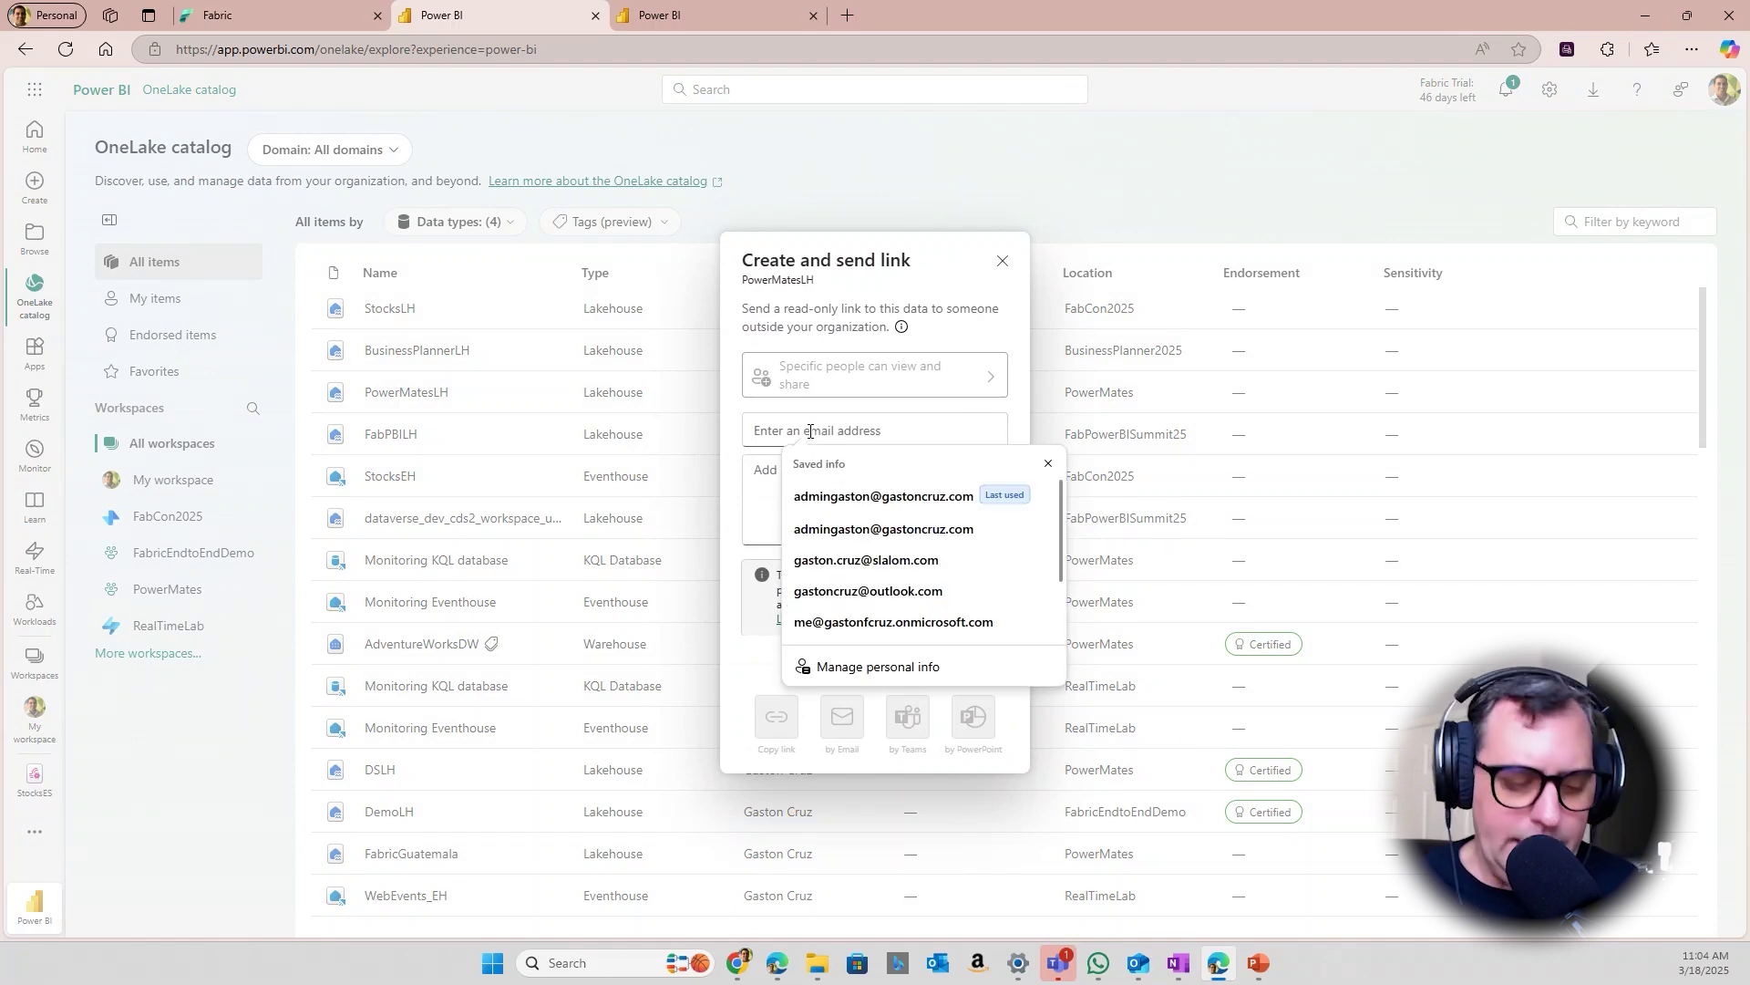
left_click(893, 527)
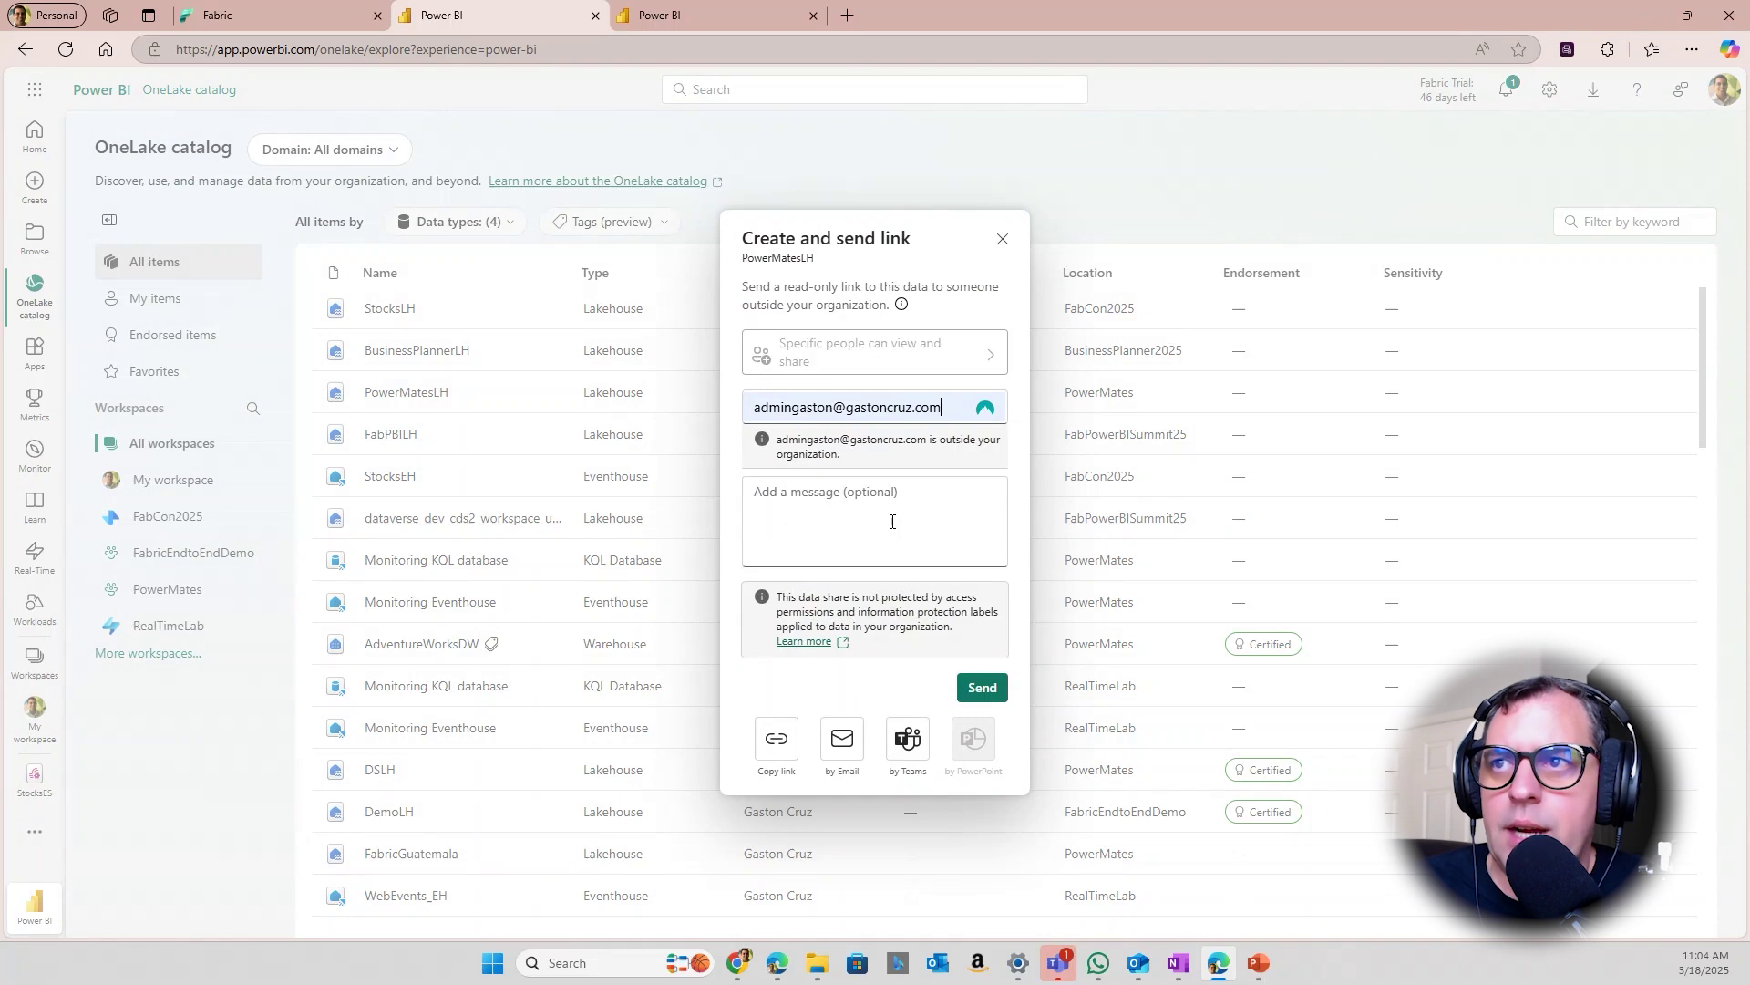
left_click(874, 520)
type("Test Data Sjar")
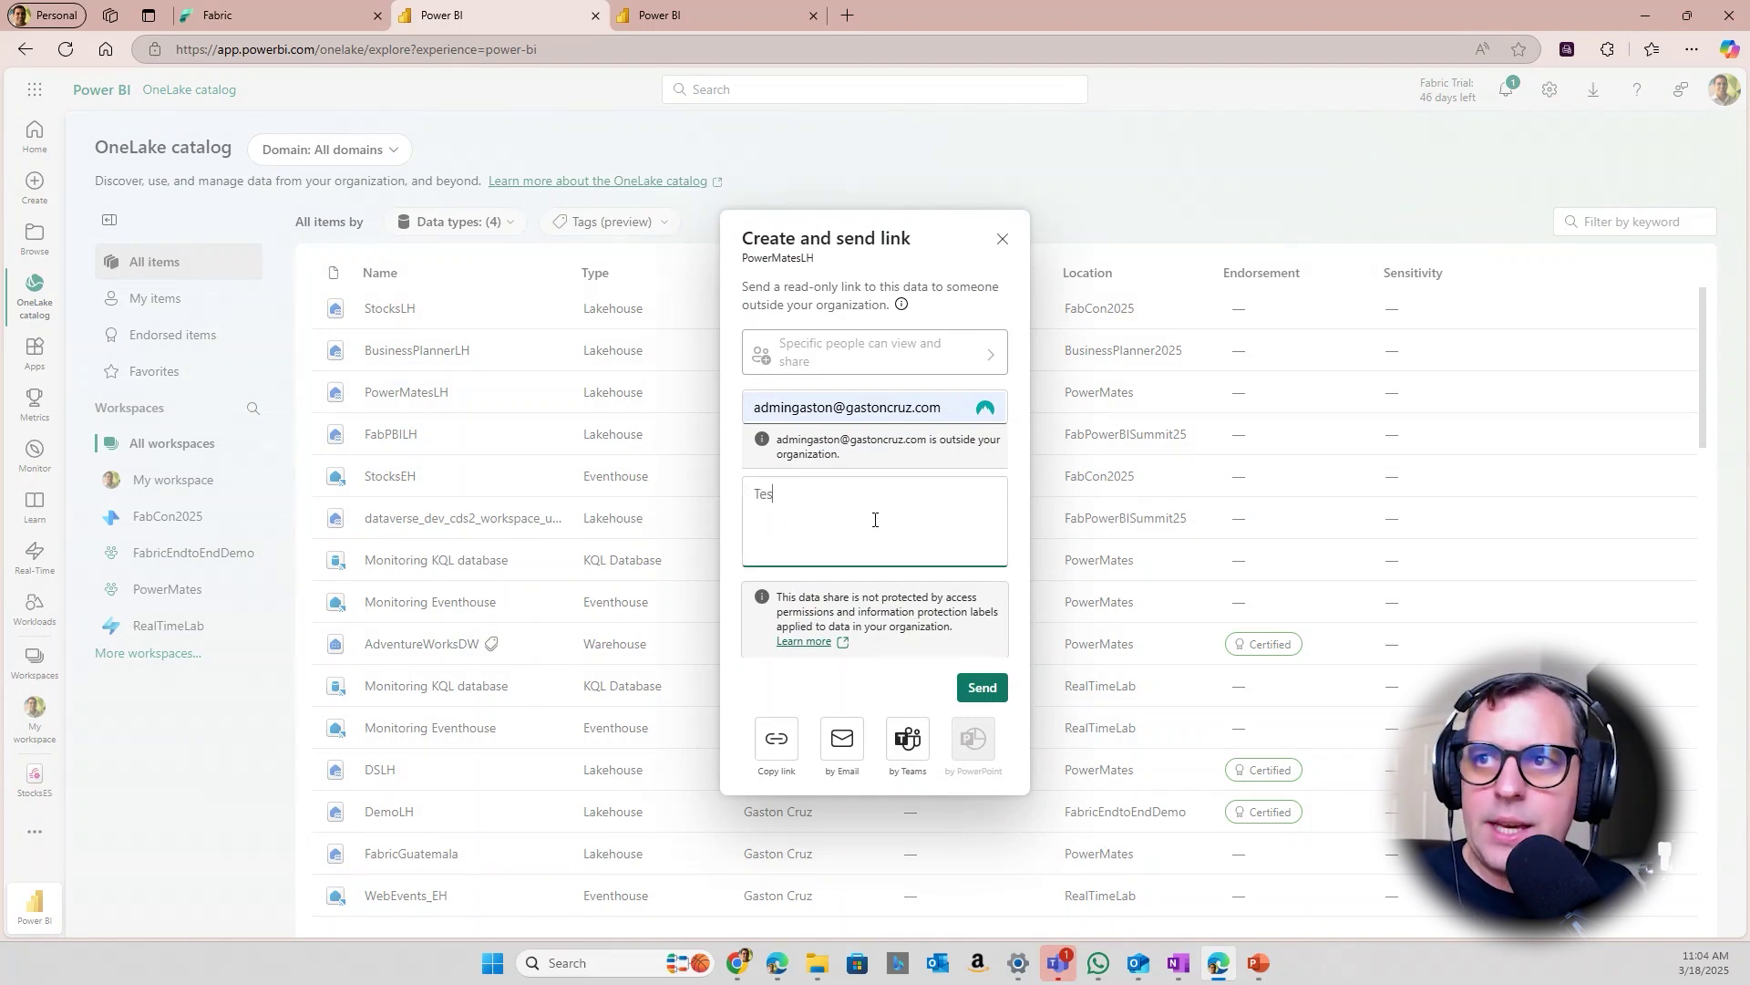
key("BackSpace")
key("BackSpace")
key("BackSpace")
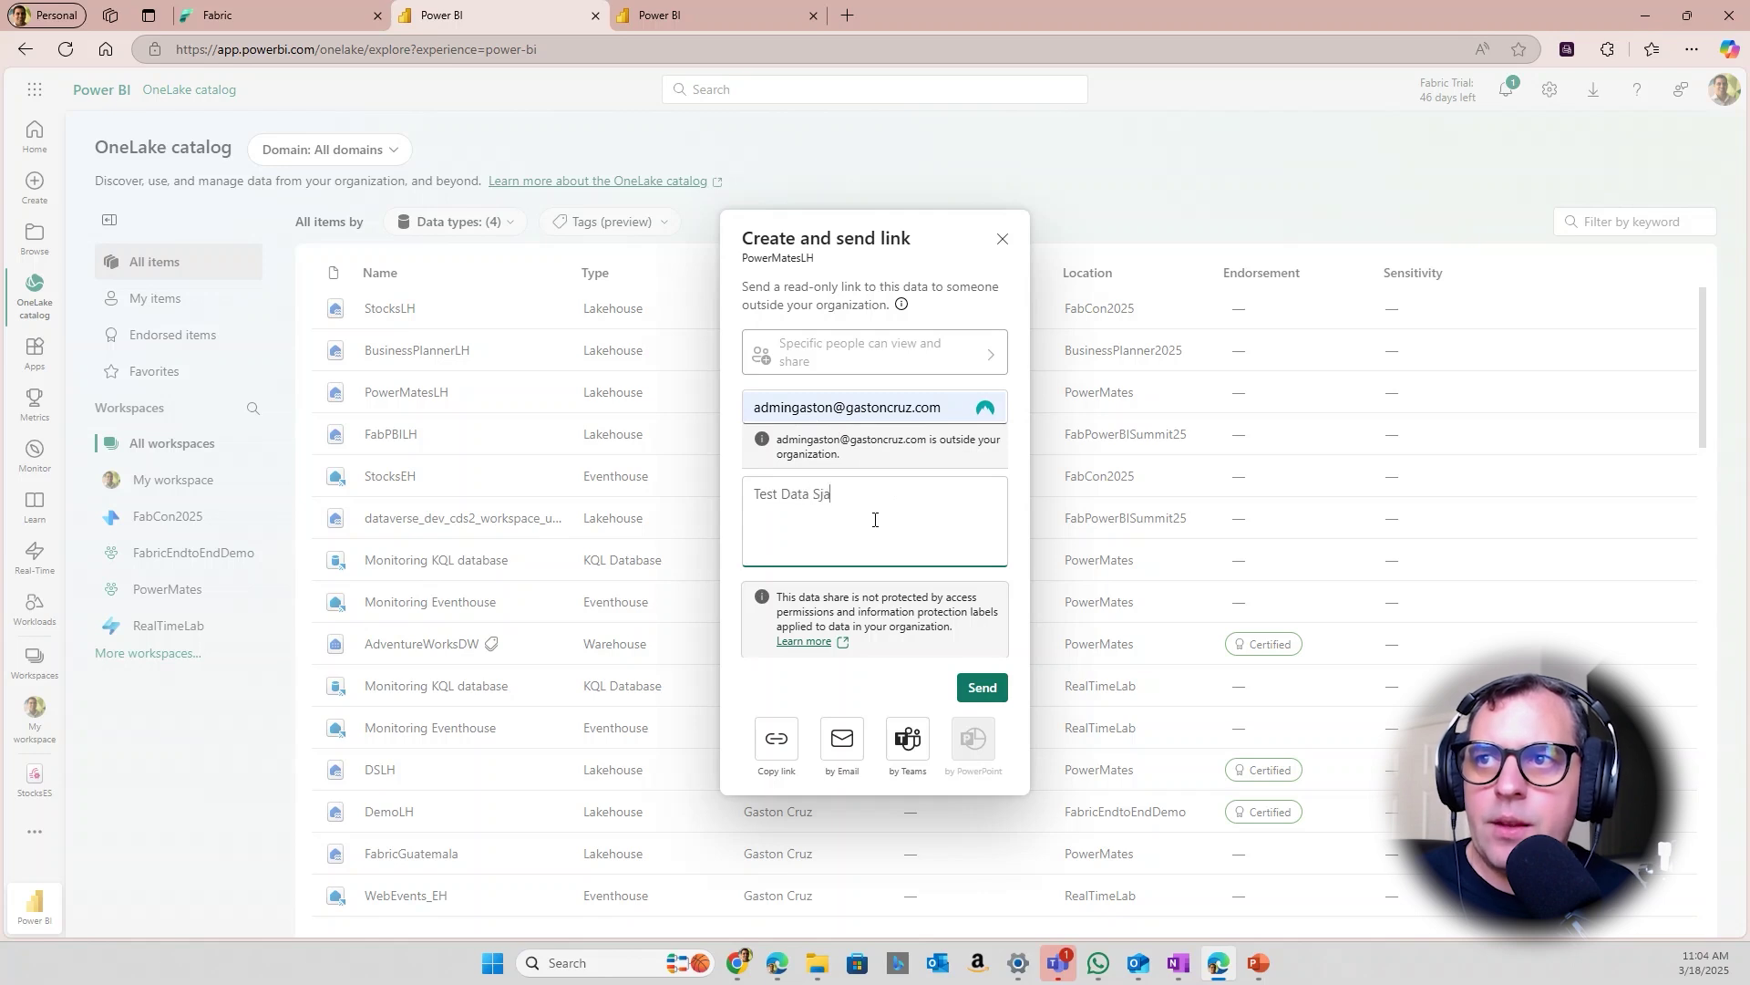
type("hare")
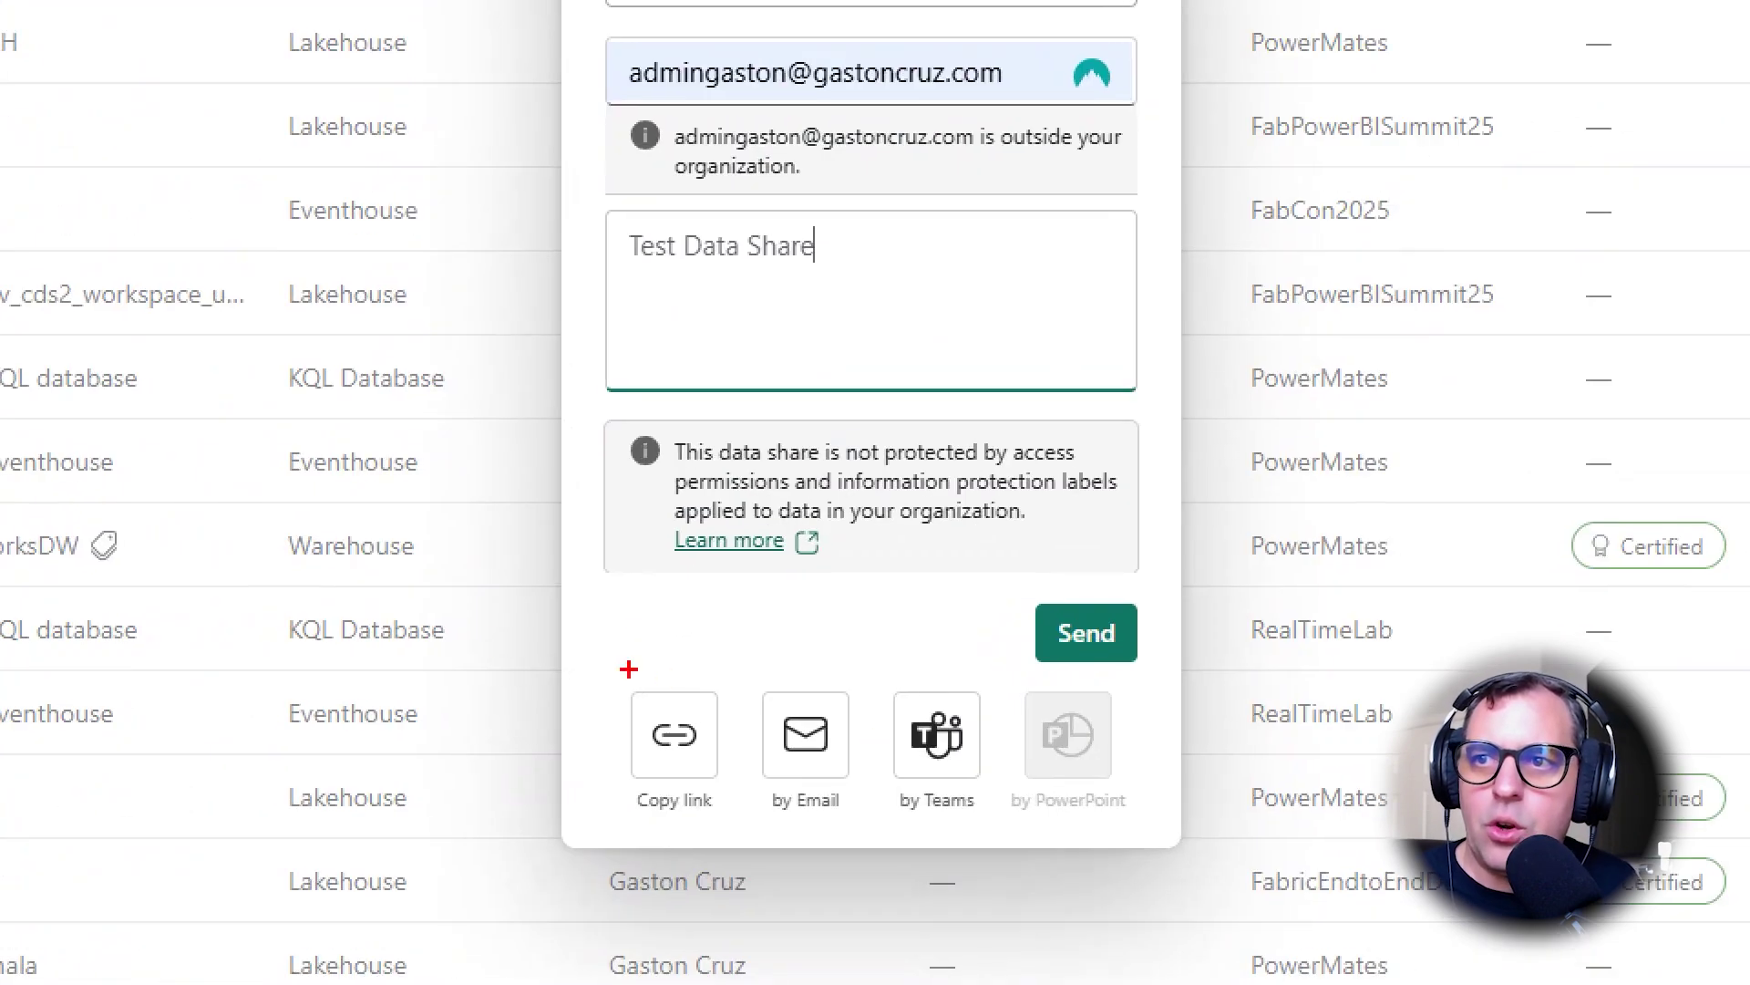
Generate the external share link and copy it
left_click_drag(706, 693, 972, 785)
left_click_drag(1070, 828, 1075, 832)
key("Escape")
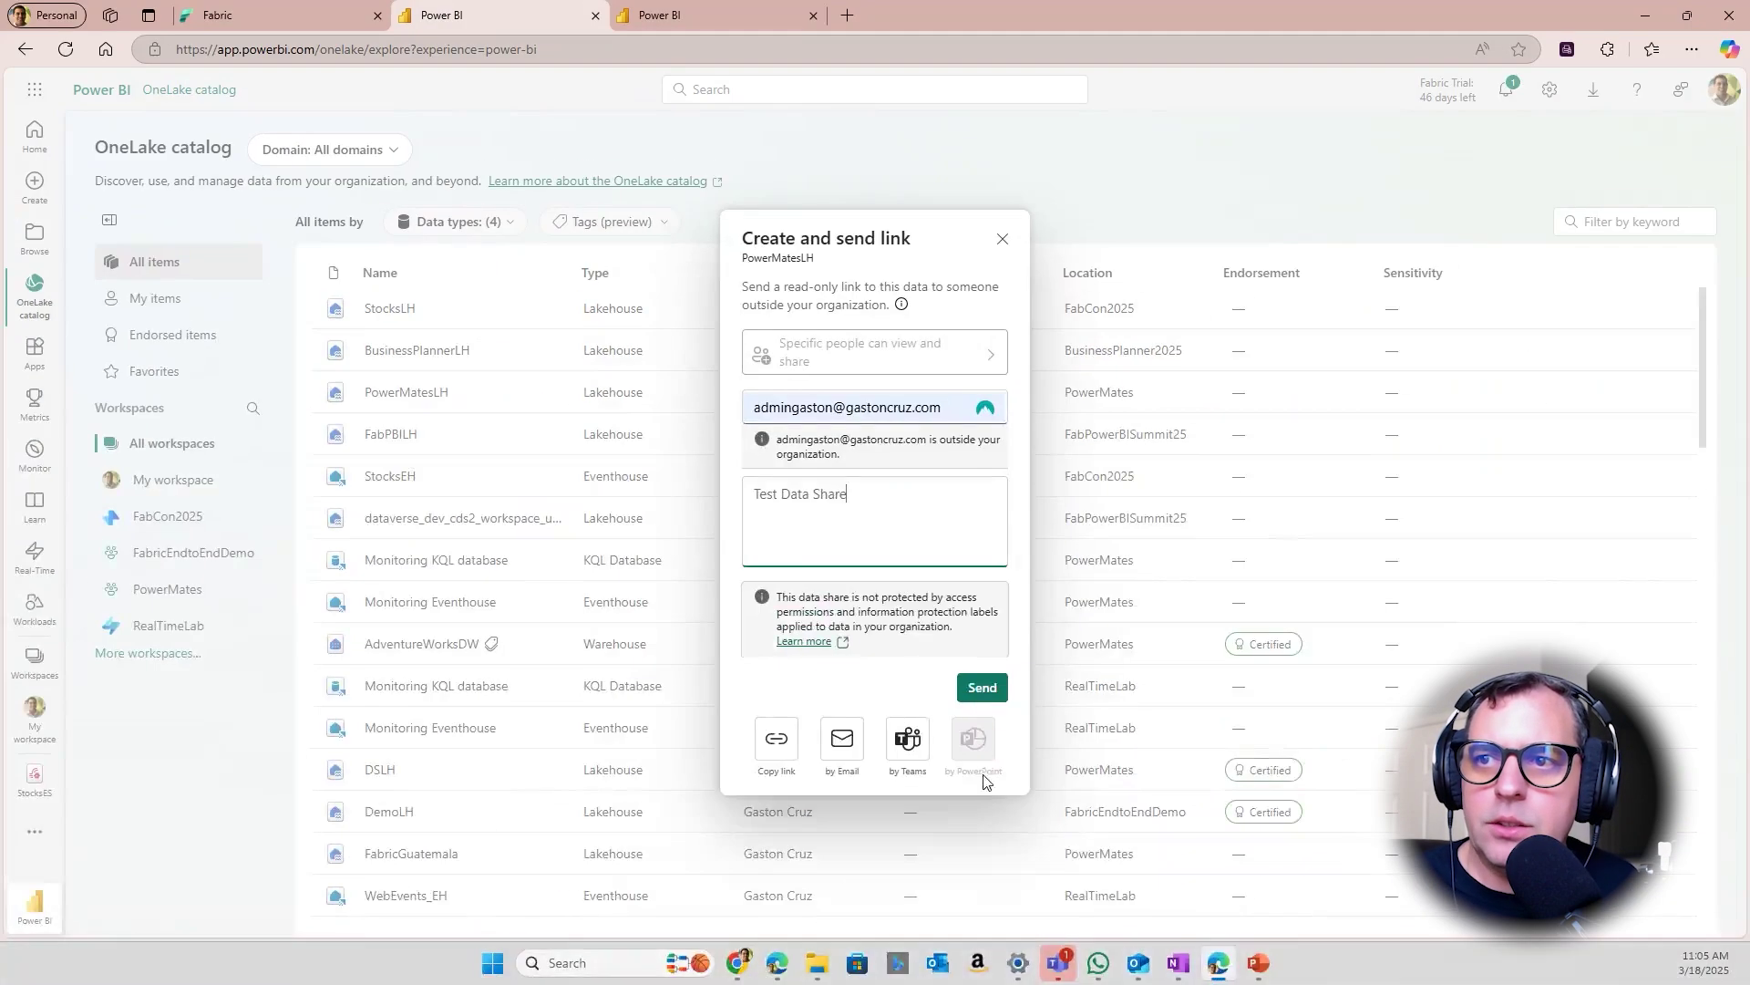
left_click(779, 743)
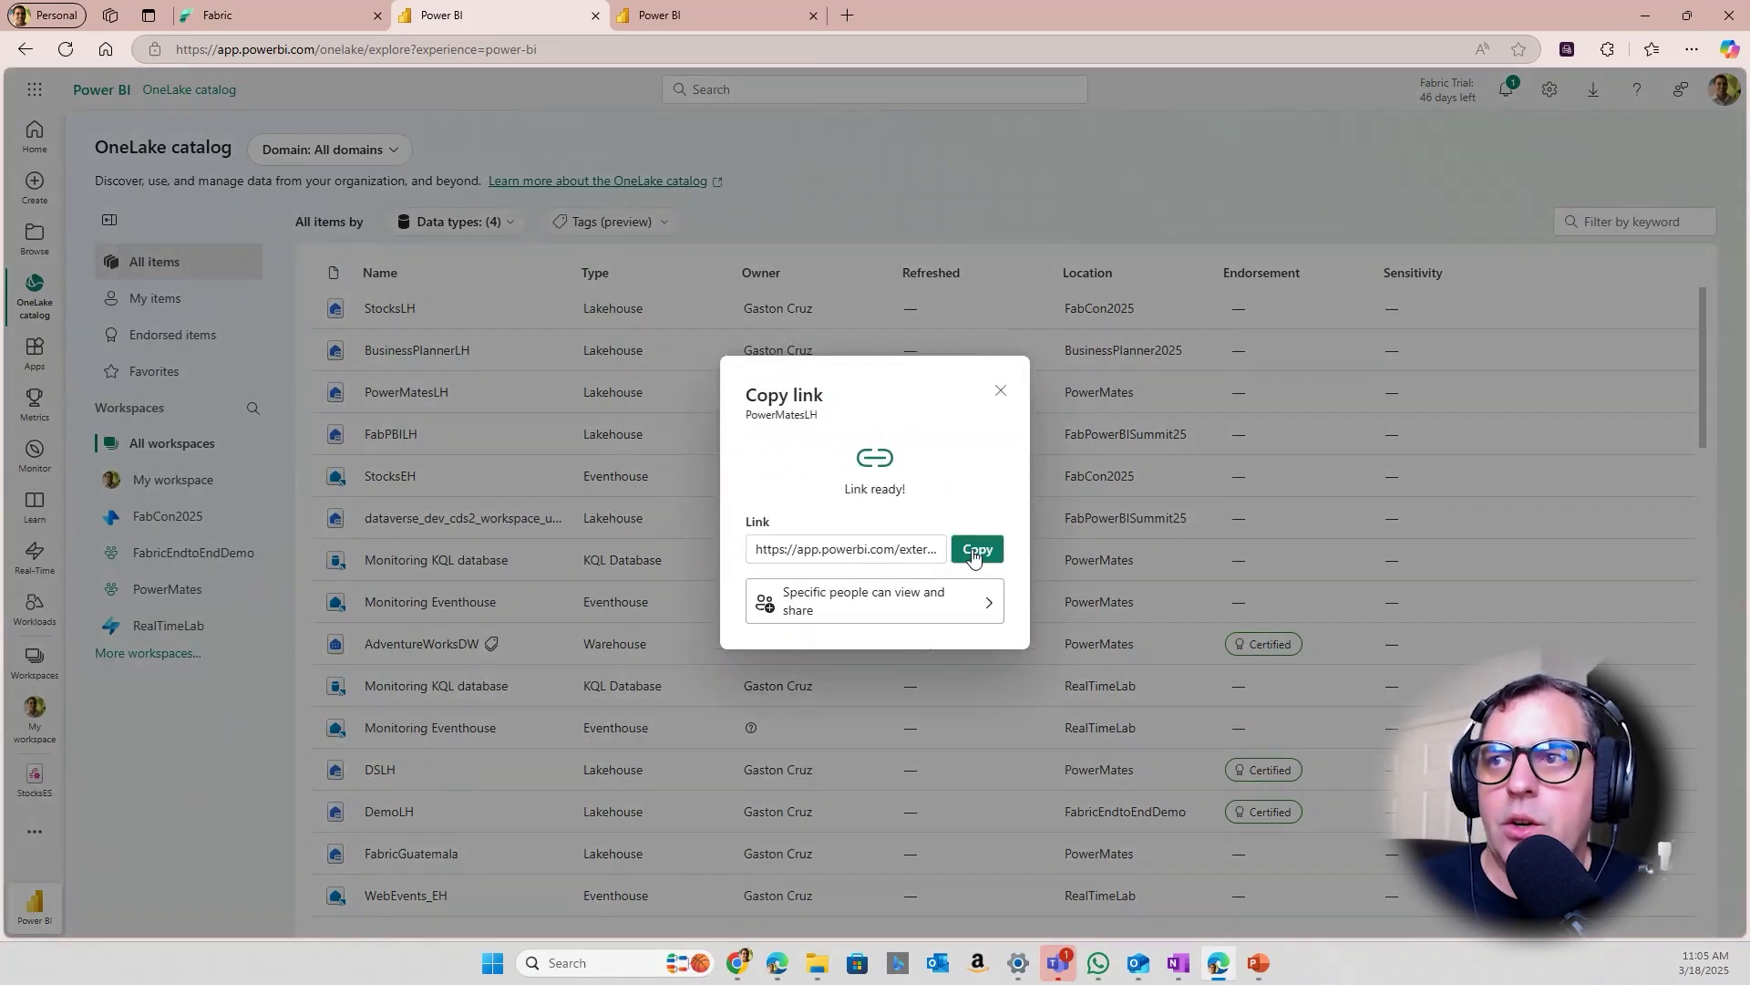
left_click(975, 553)
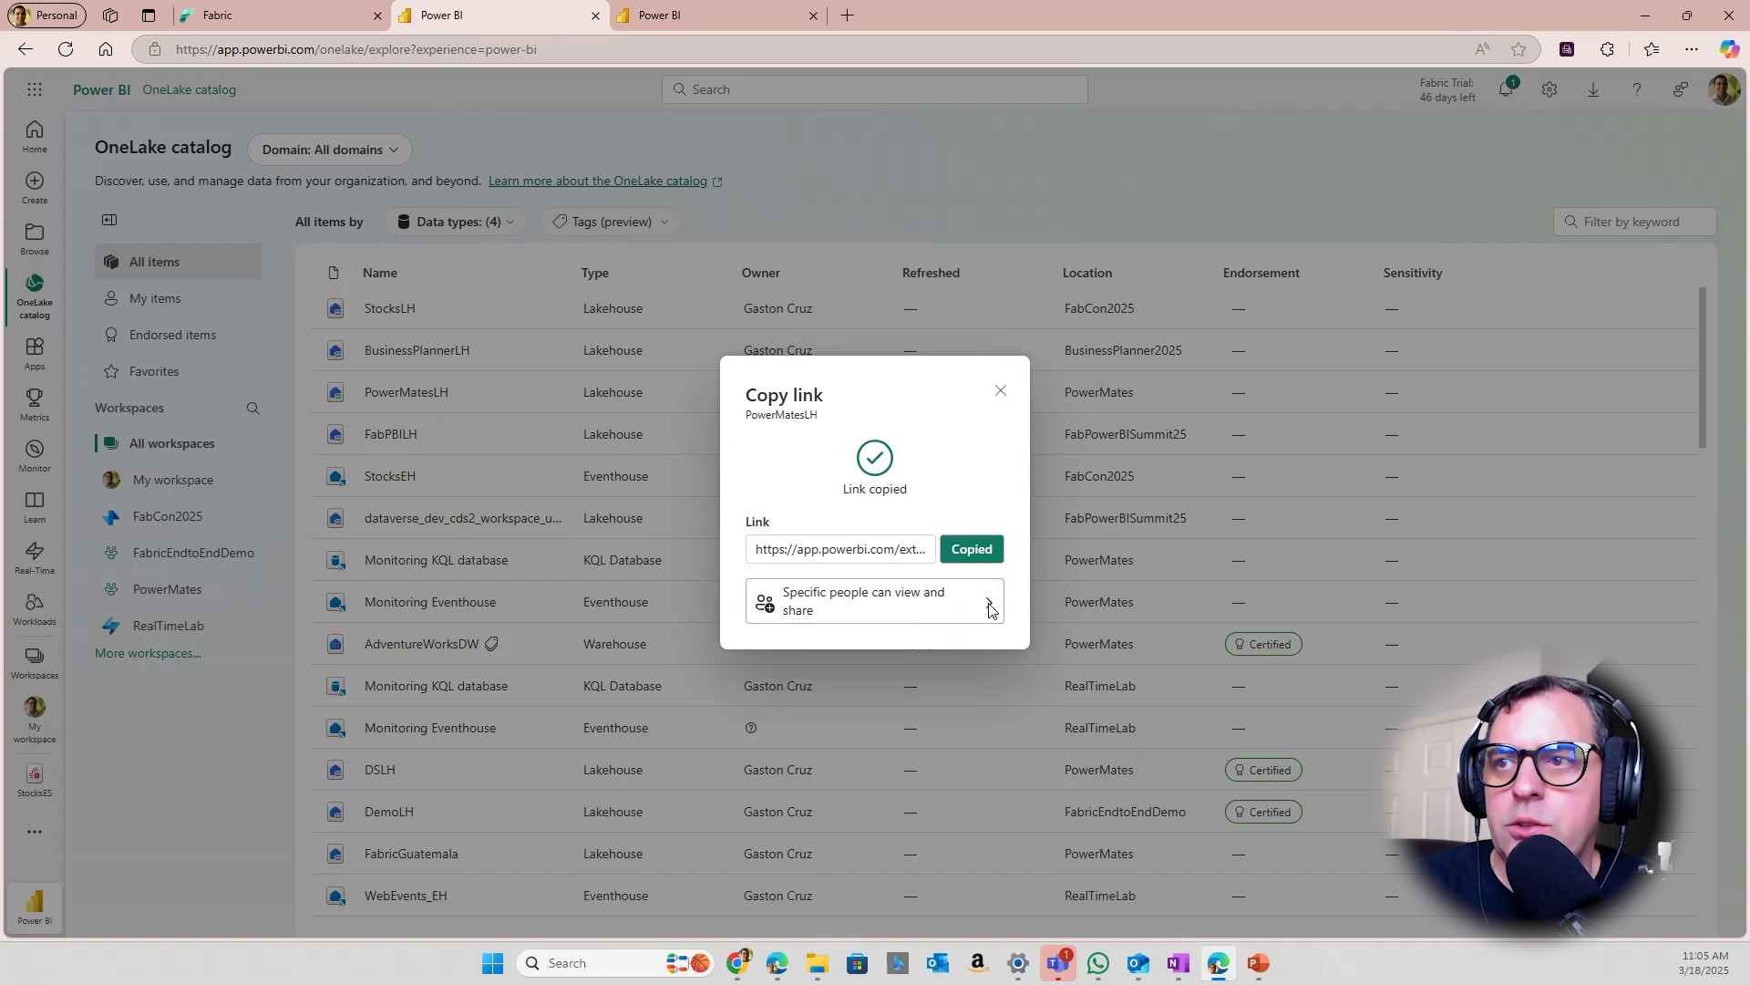
In the receiving tenant's window, verify the signed-in account and review external-share tenant settings
left_click(1218, 972)
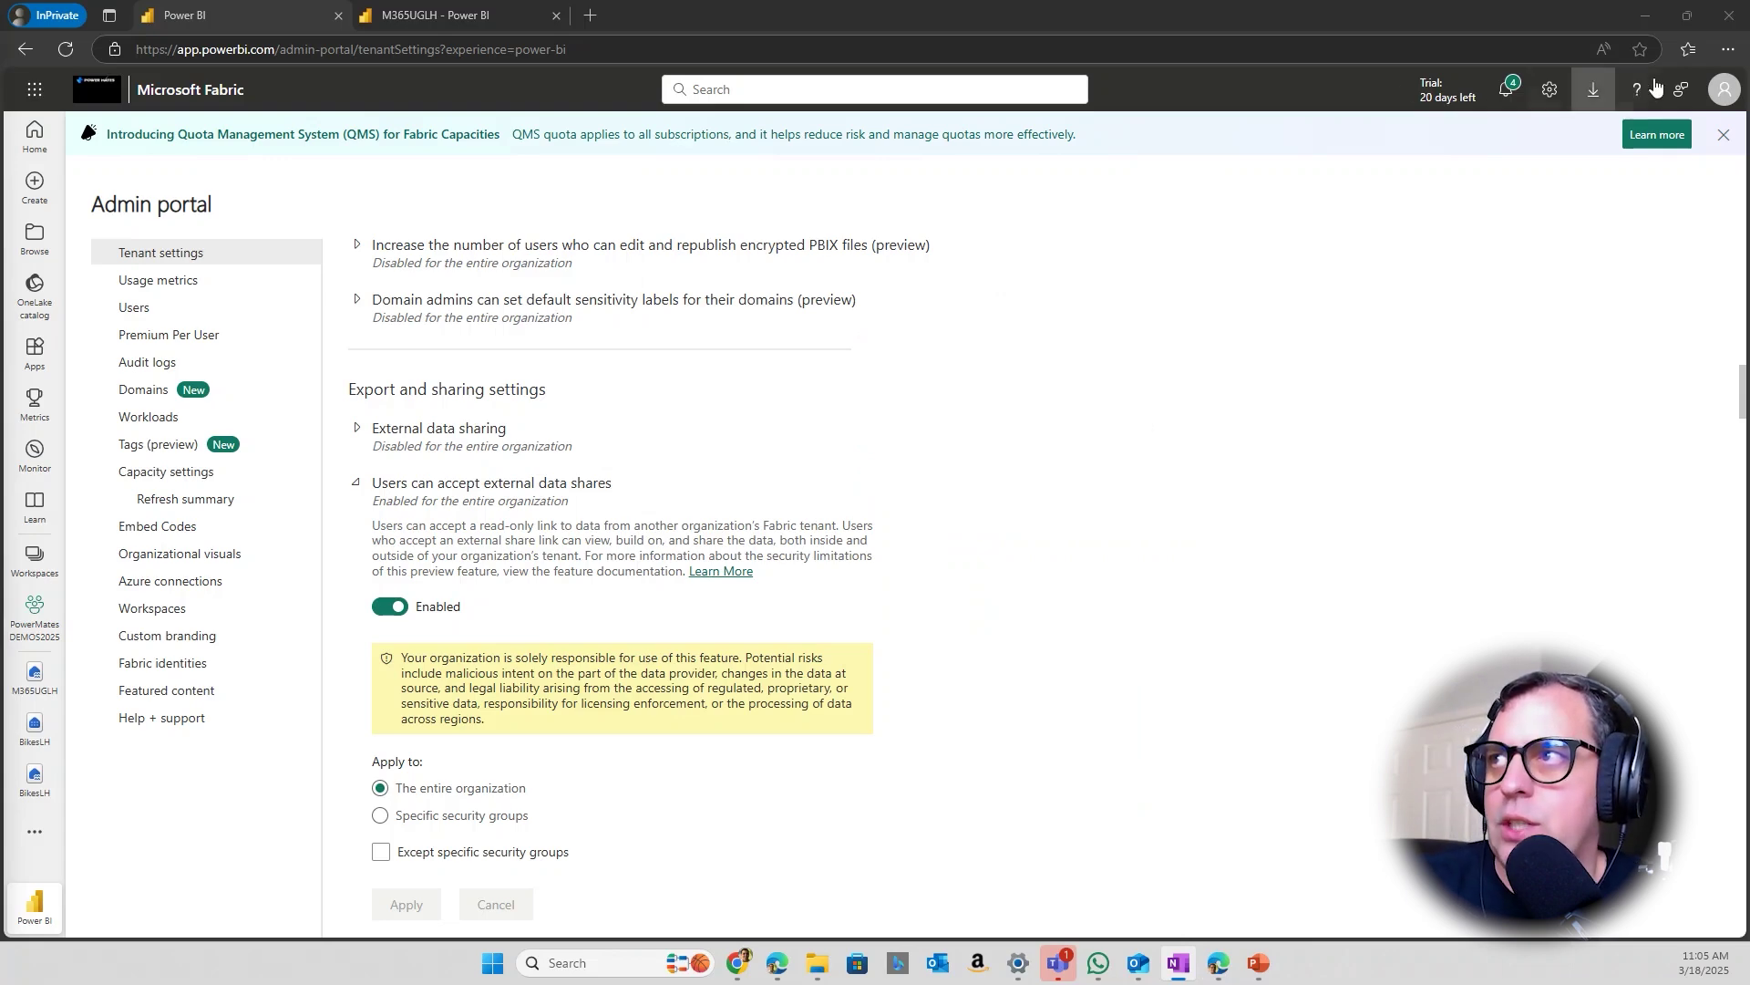
left_click(1723, 91)
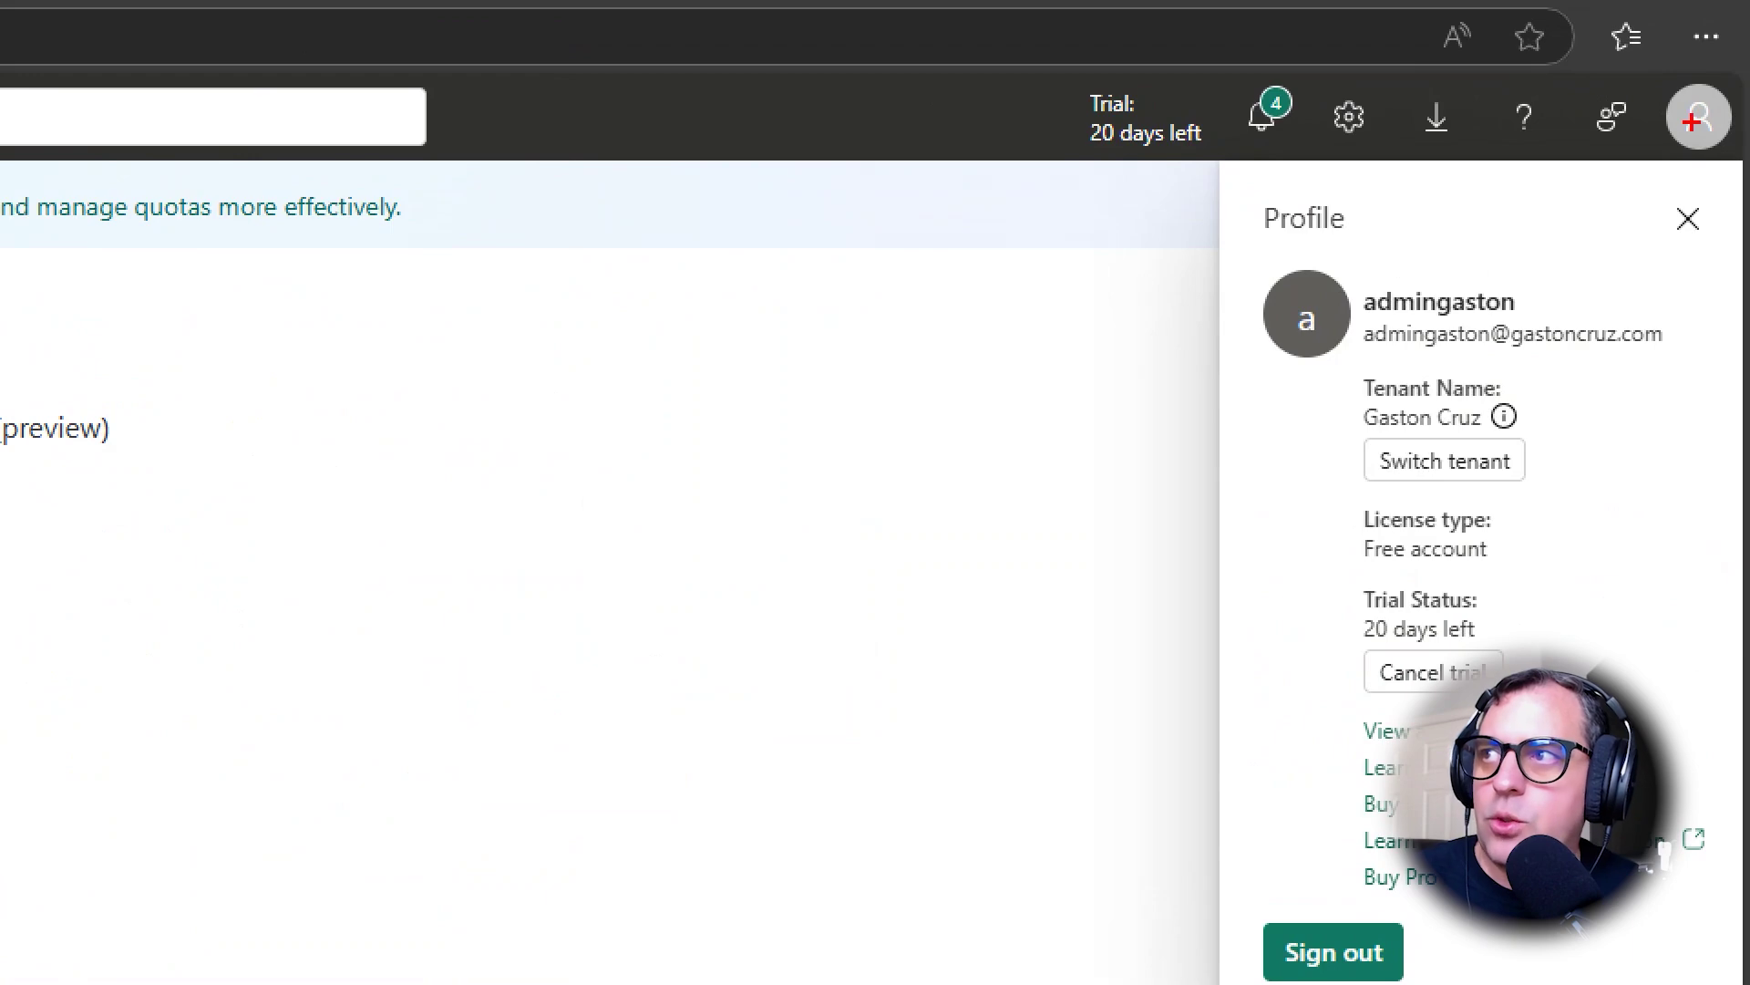
mouse_move(1342, 276)
left_mouse_down()
mouse_move(1516, 292)
mouse_move(1701, 377)
left_mouse_up()
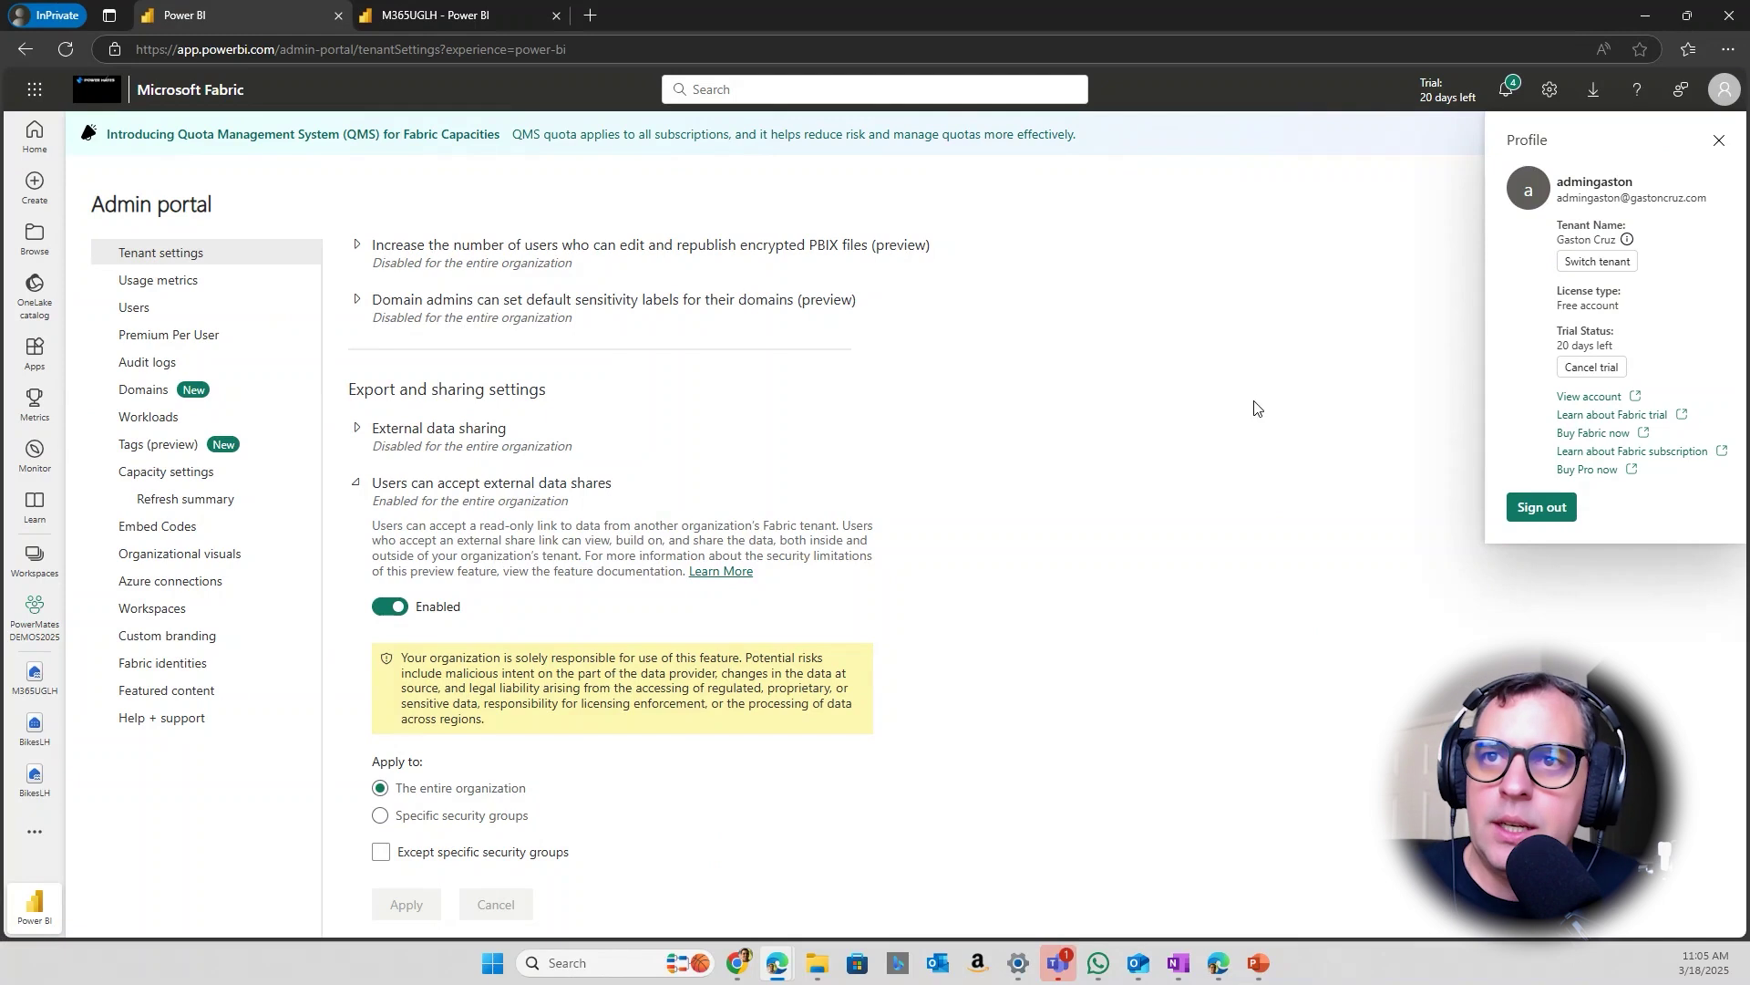
left_click(1255, 408)
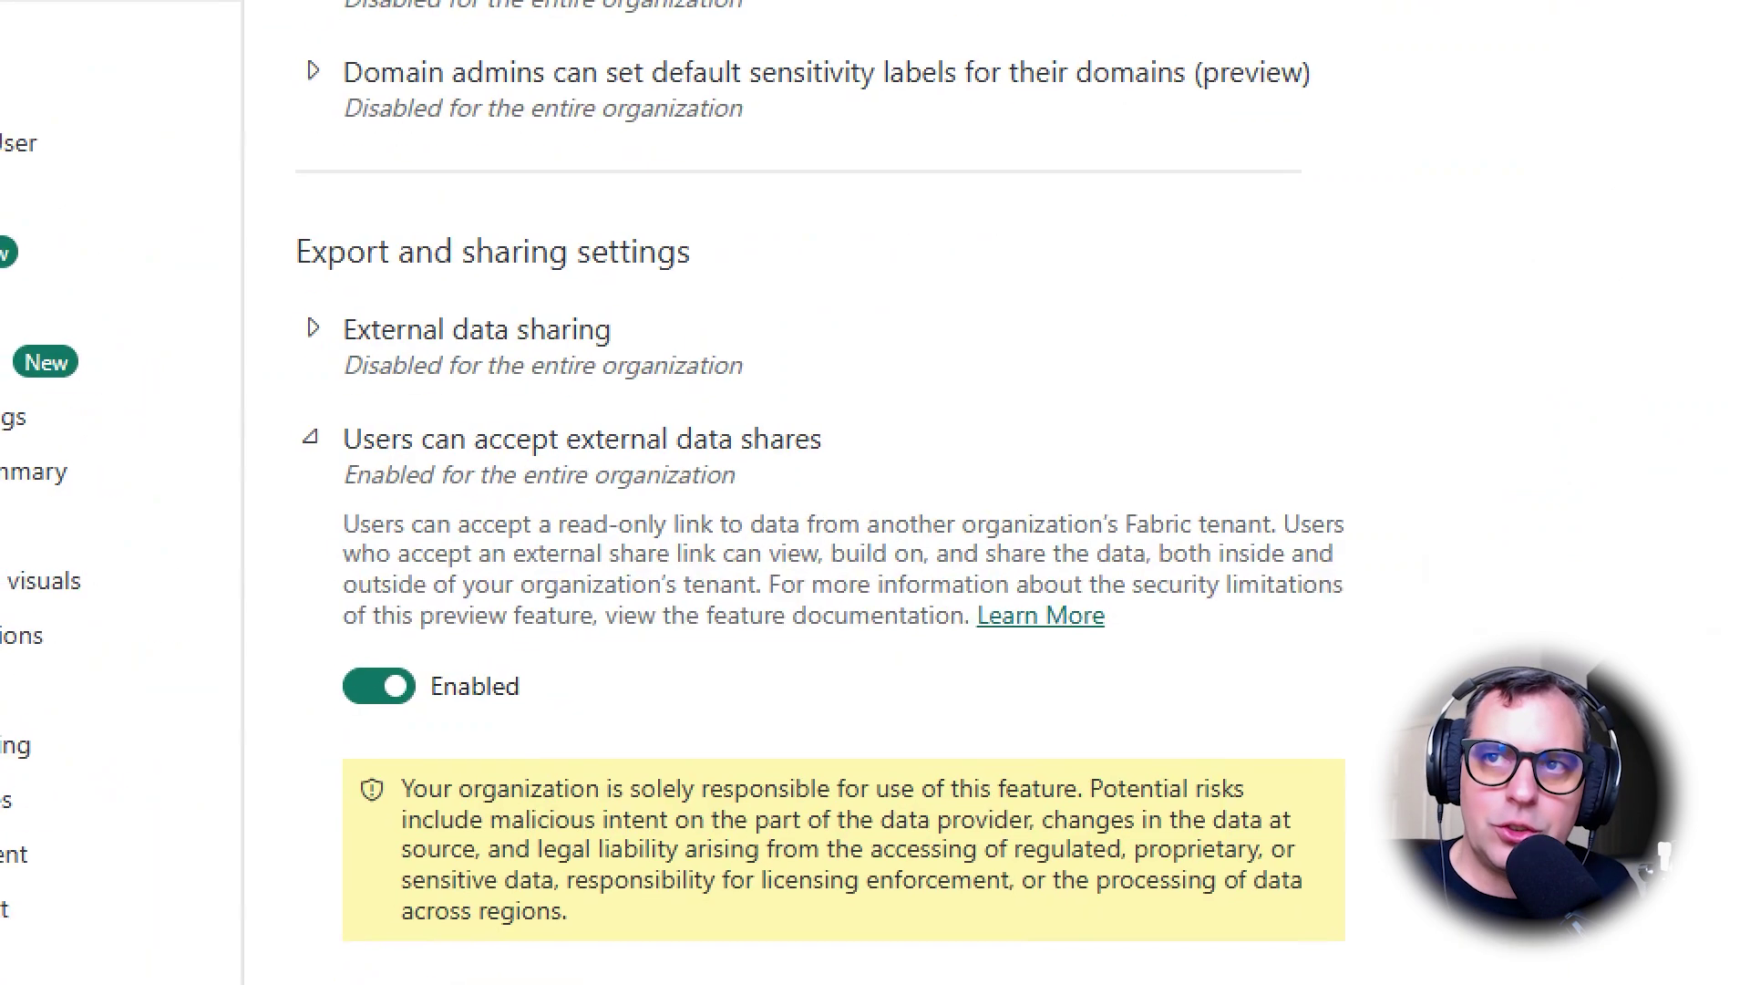
left_click_drag(261, 388, 998, 528)
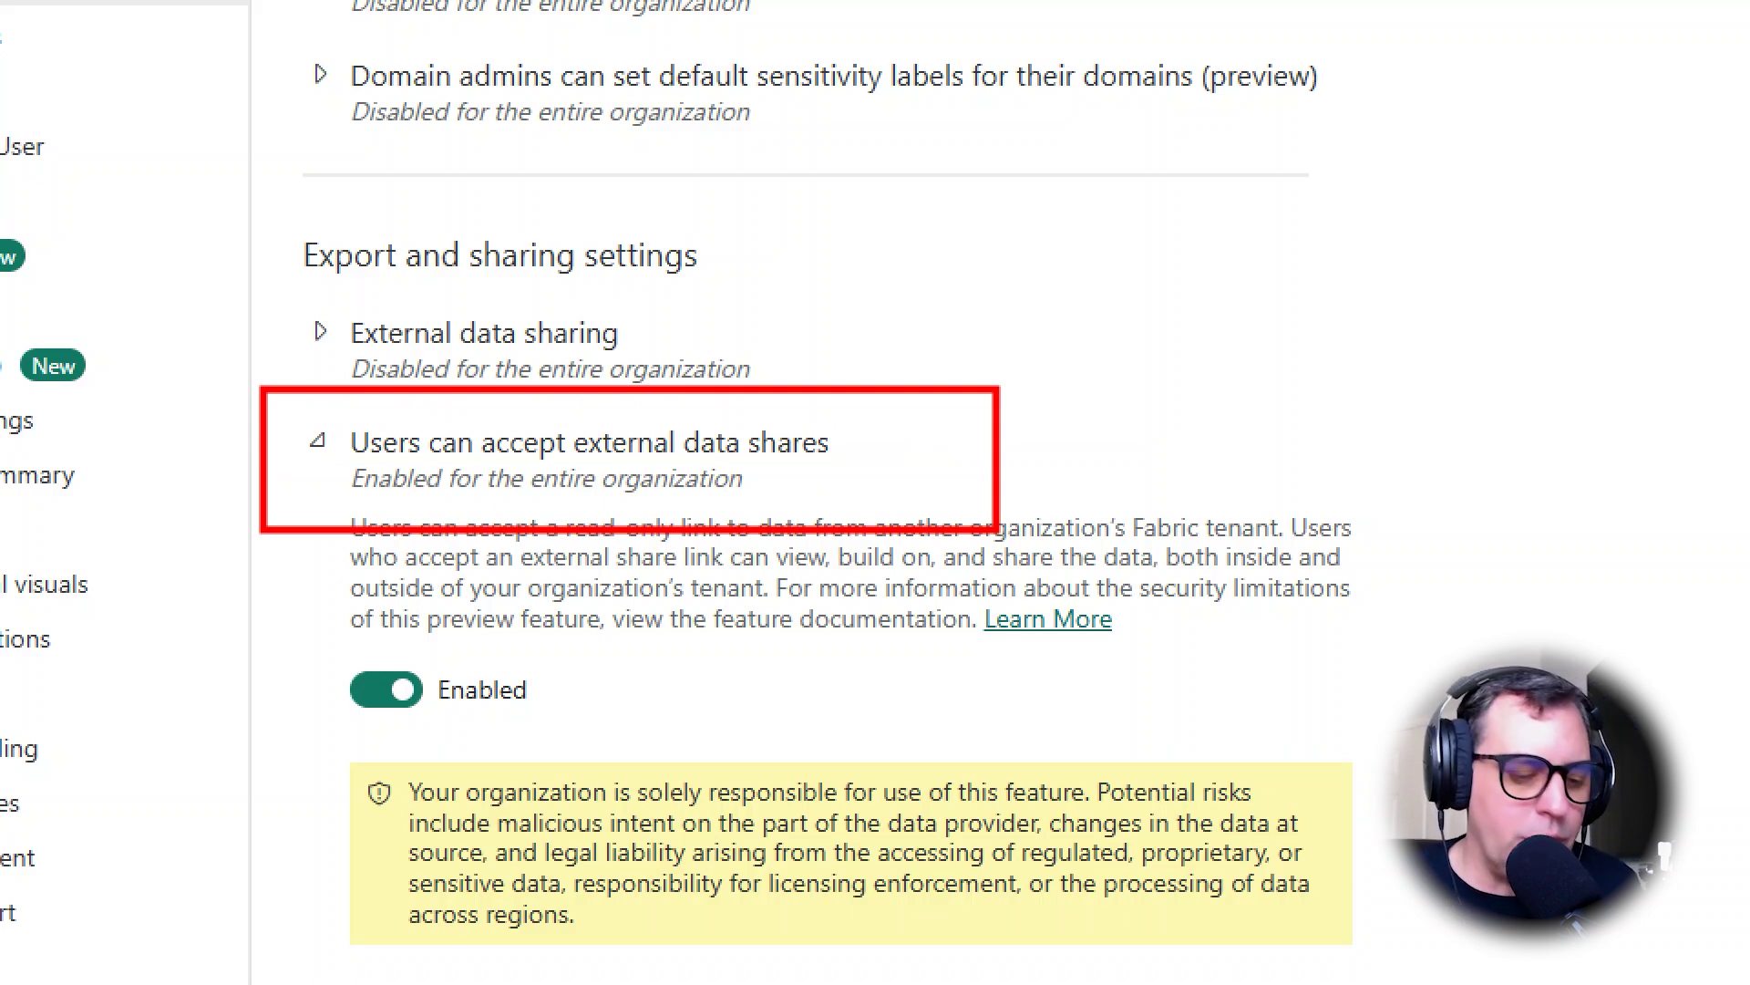
key("Escape")
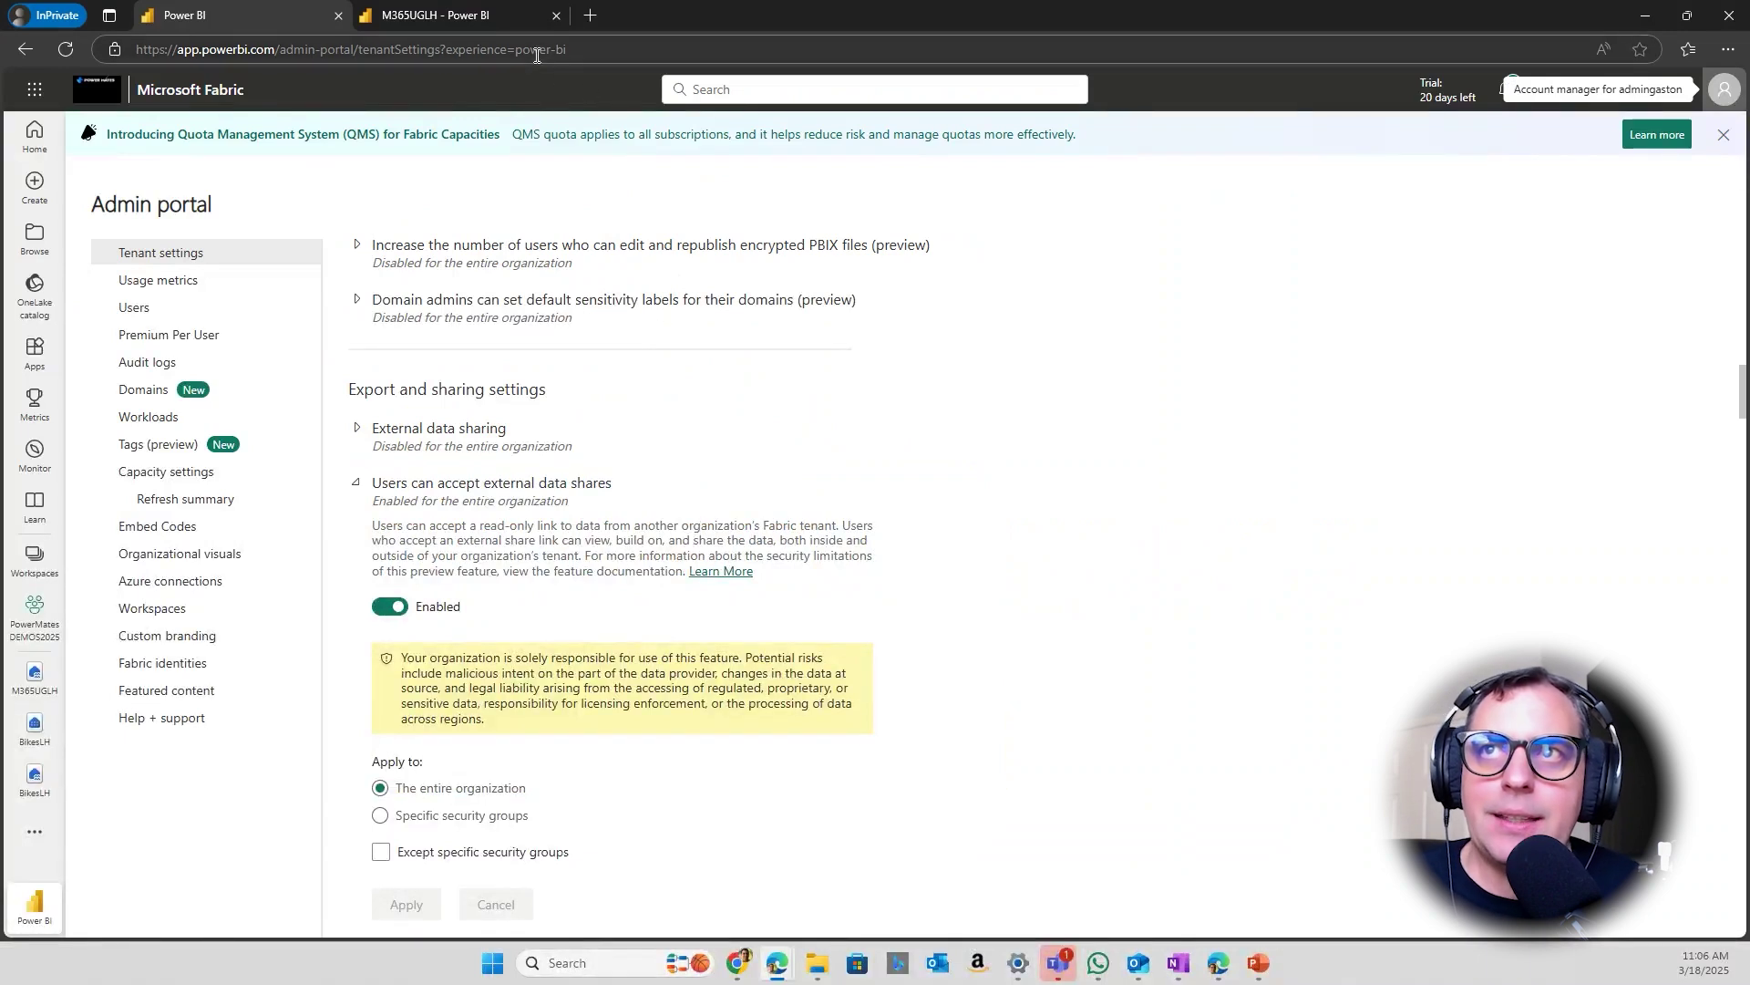
Paste the copied share link into the receiving tenant's address bar and load it
left_click(537, 53)
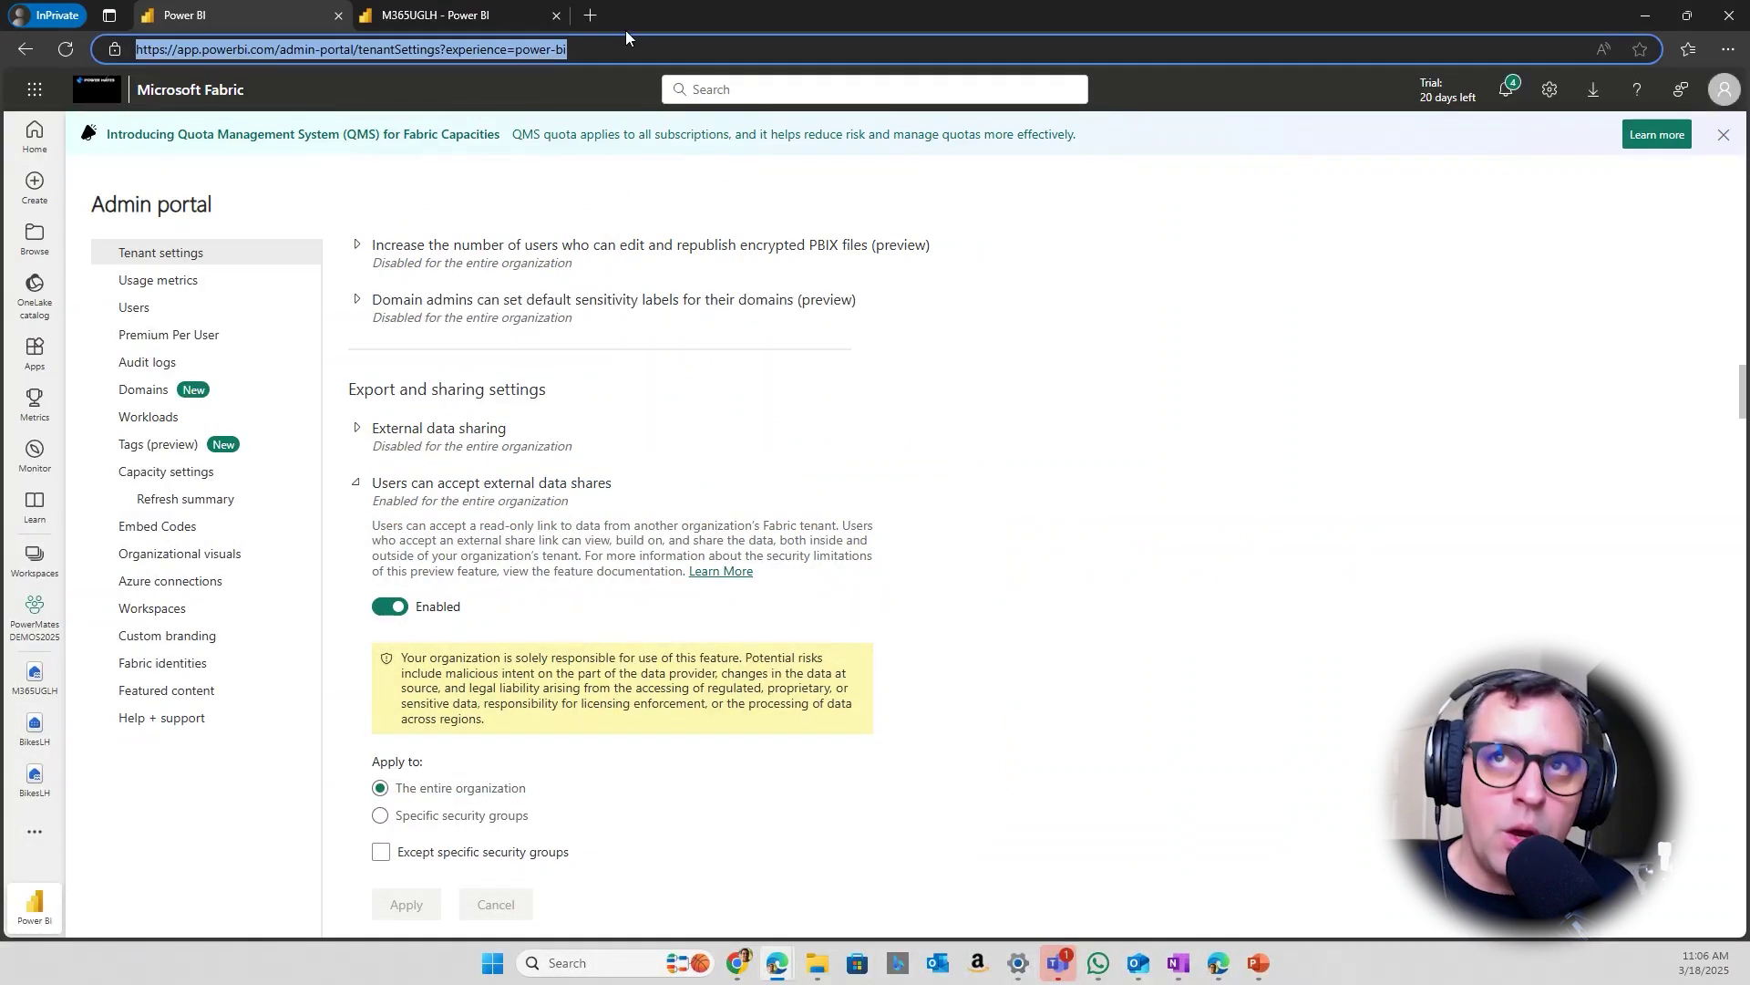
type("https://app.powerbi.com/externaldatasharing/accept?providerTenantId=1530fe1f-e779-48d3-b4ea-ec8ffbec59c3&shareId=75476442-2b05-48e3-b53e-cc73f80c928c")
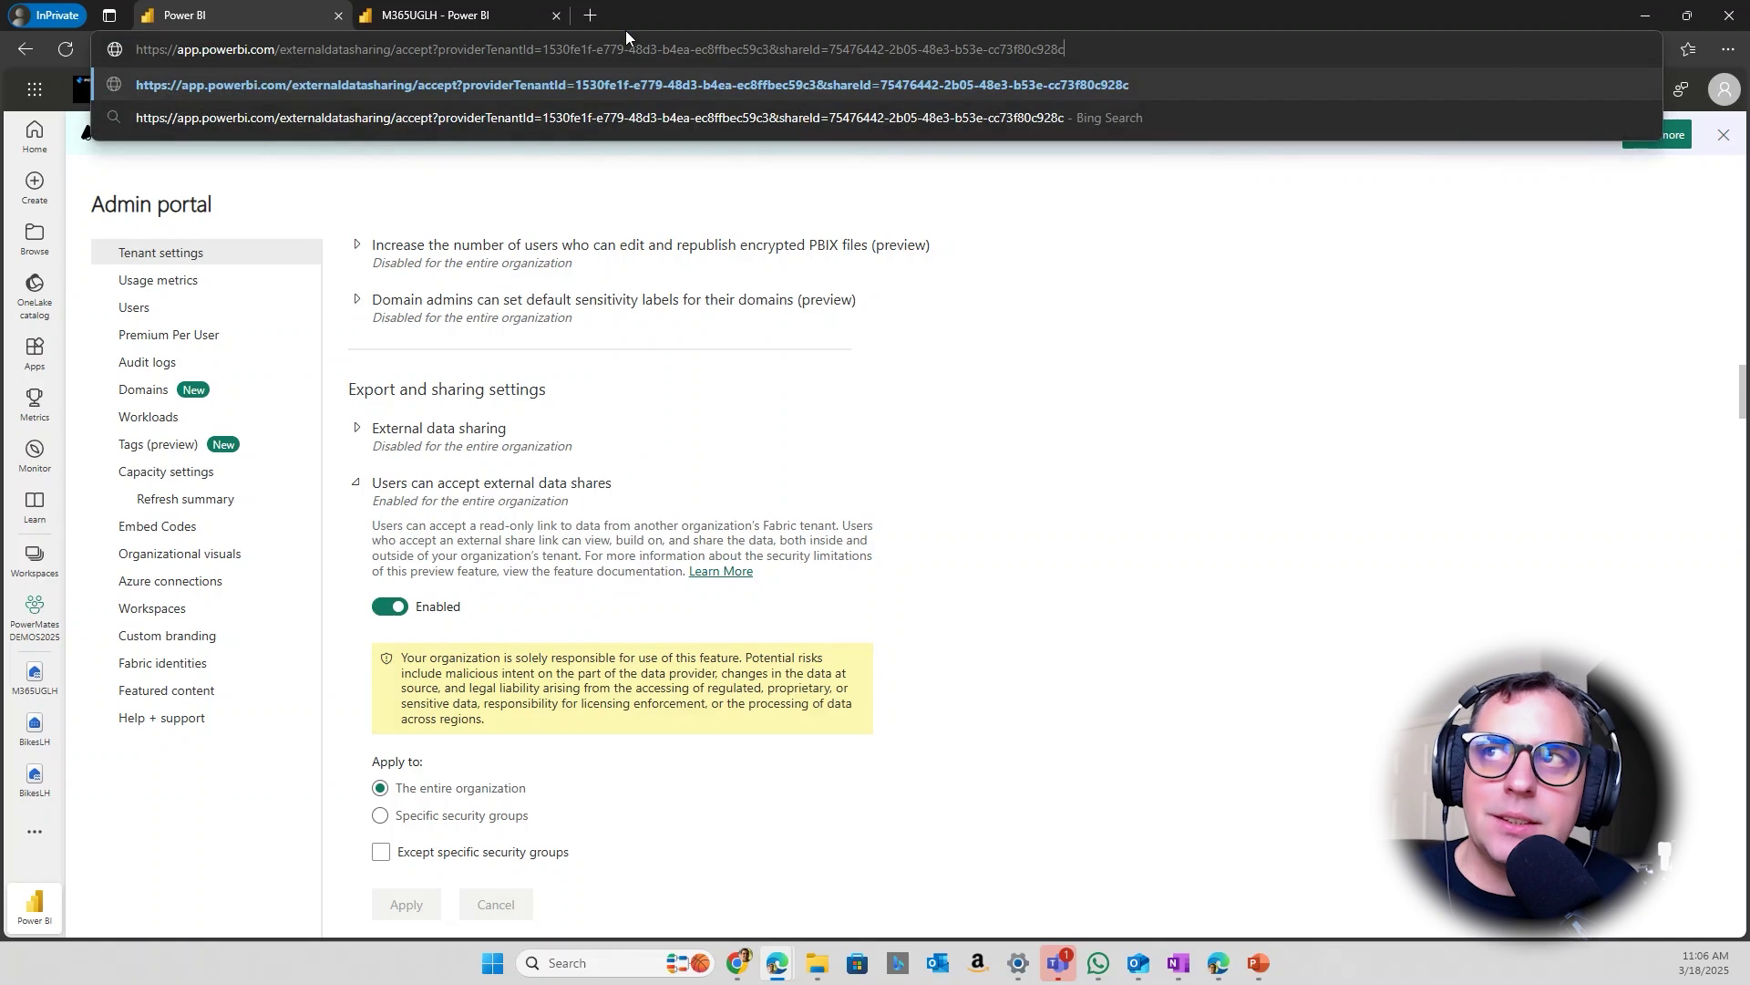
key("Return")
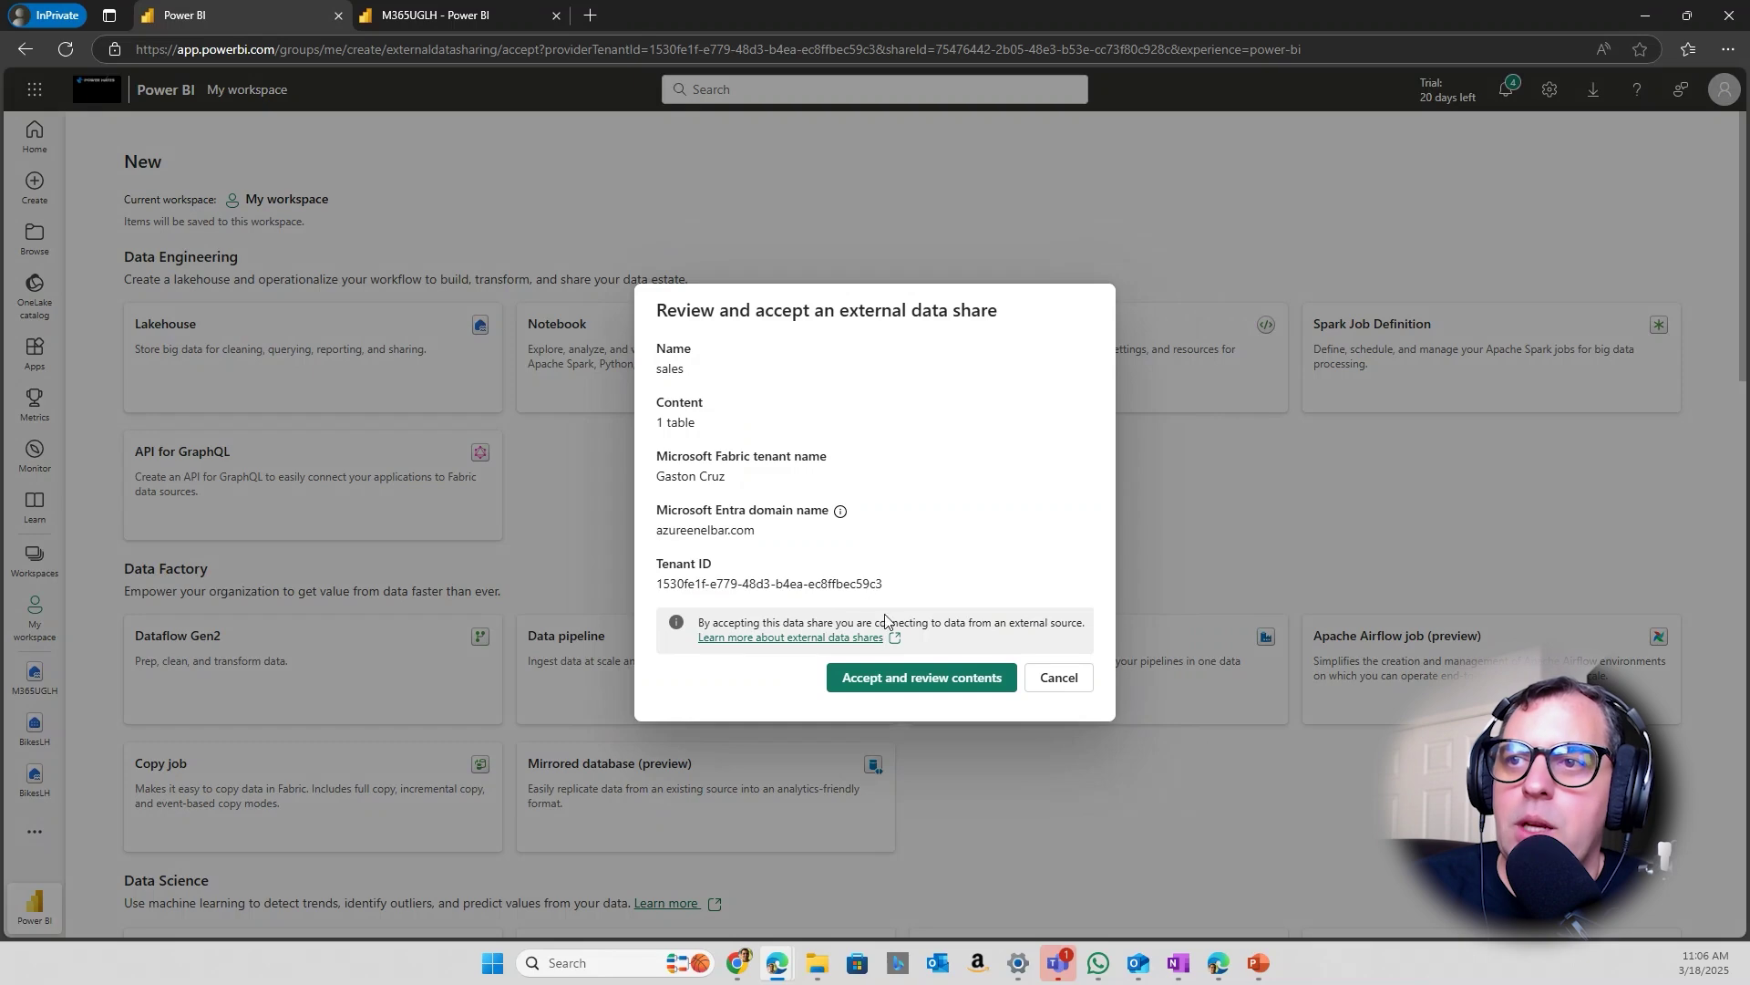
Accept the sales share with M365UGLH as destination lakehouse and Tables as its folder
left_click(891, 692)
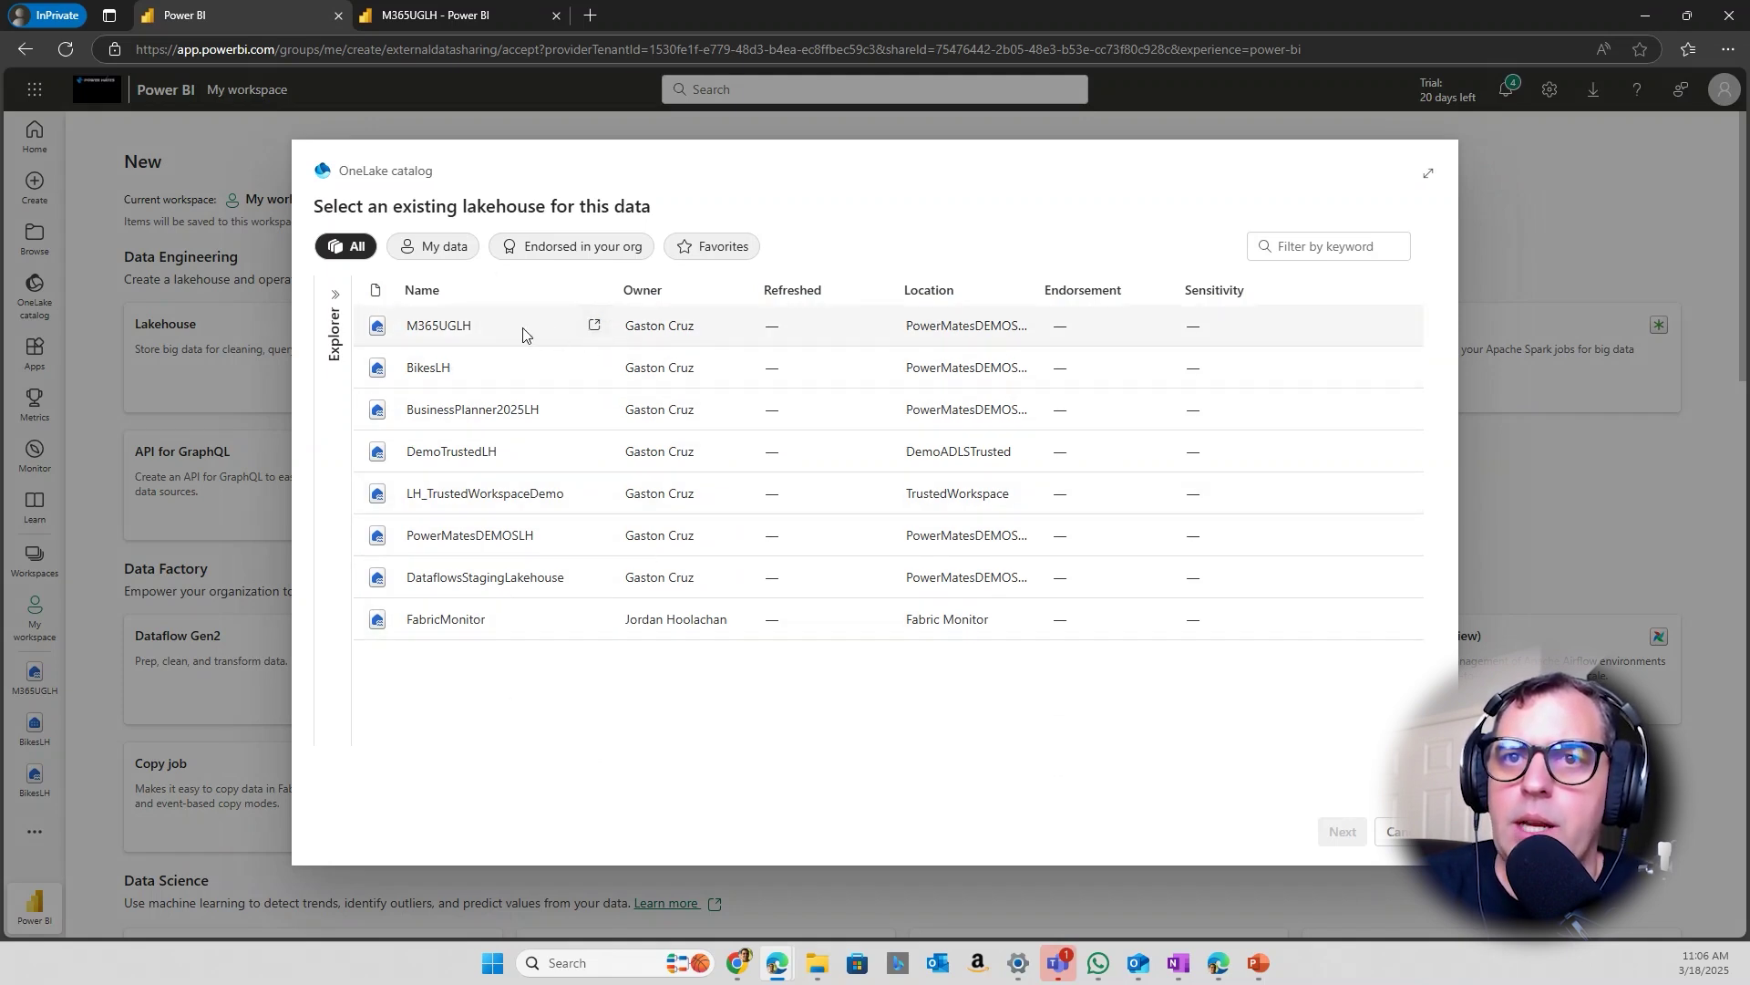
left_click(434, 330)
left_click(1343, 832)
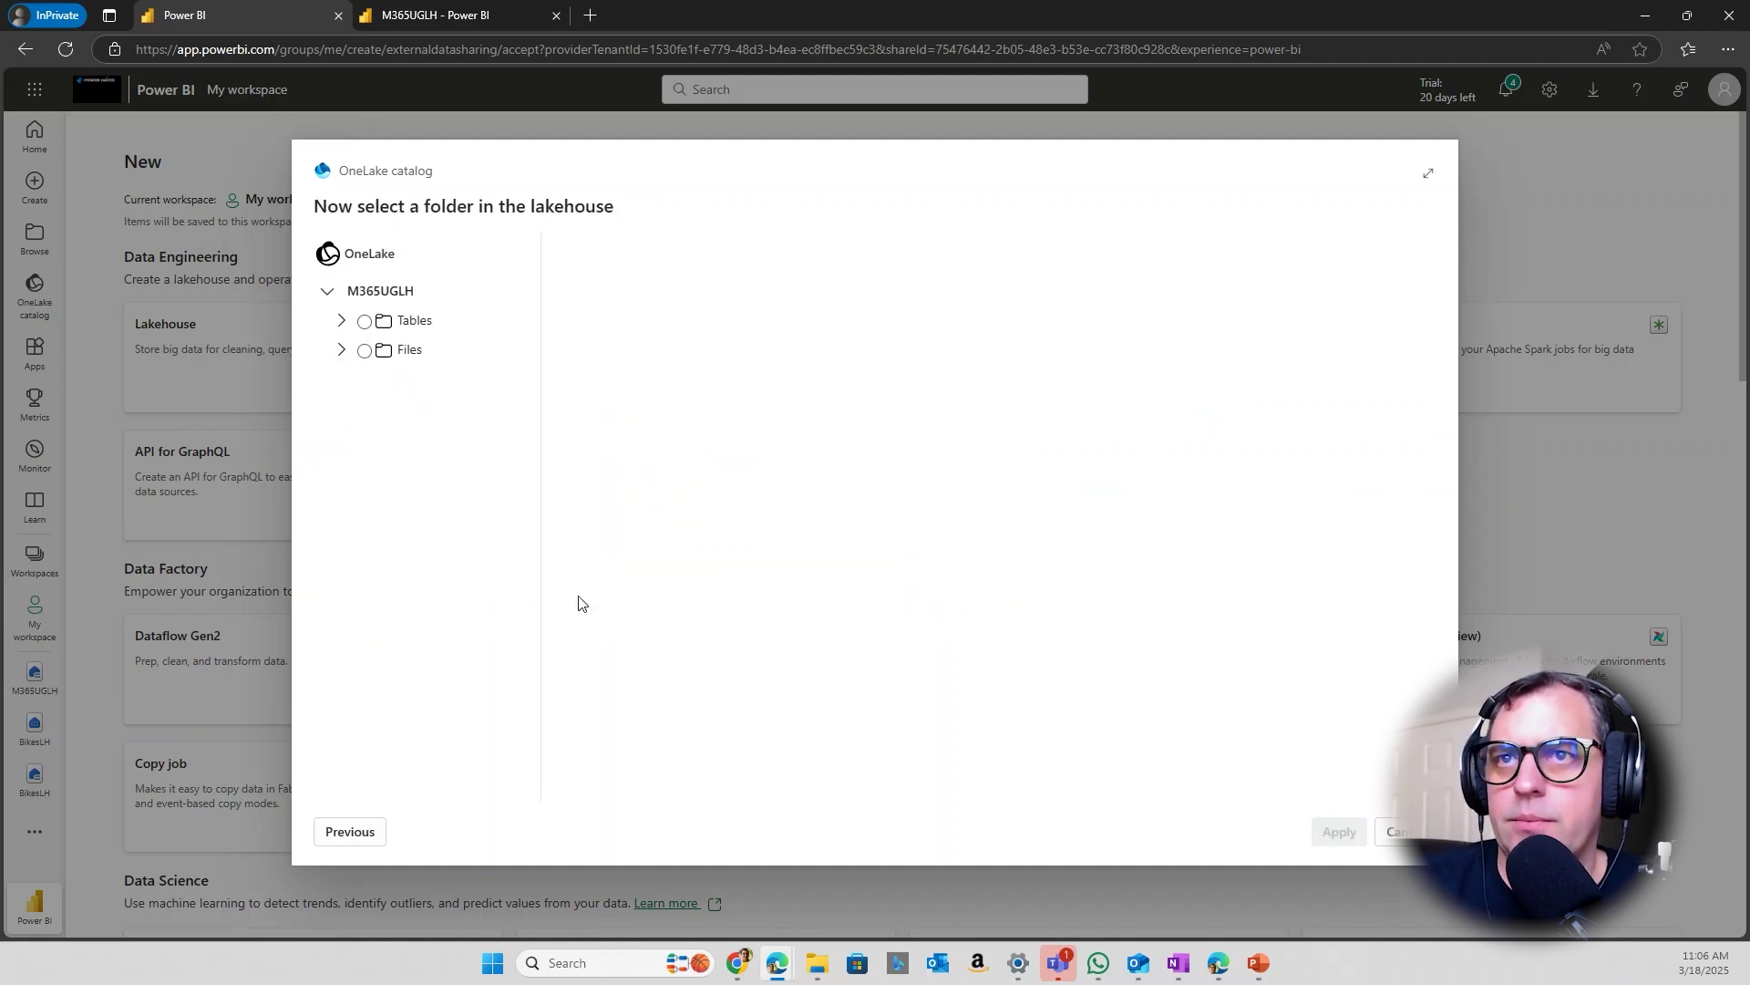
left_click(365, 321)
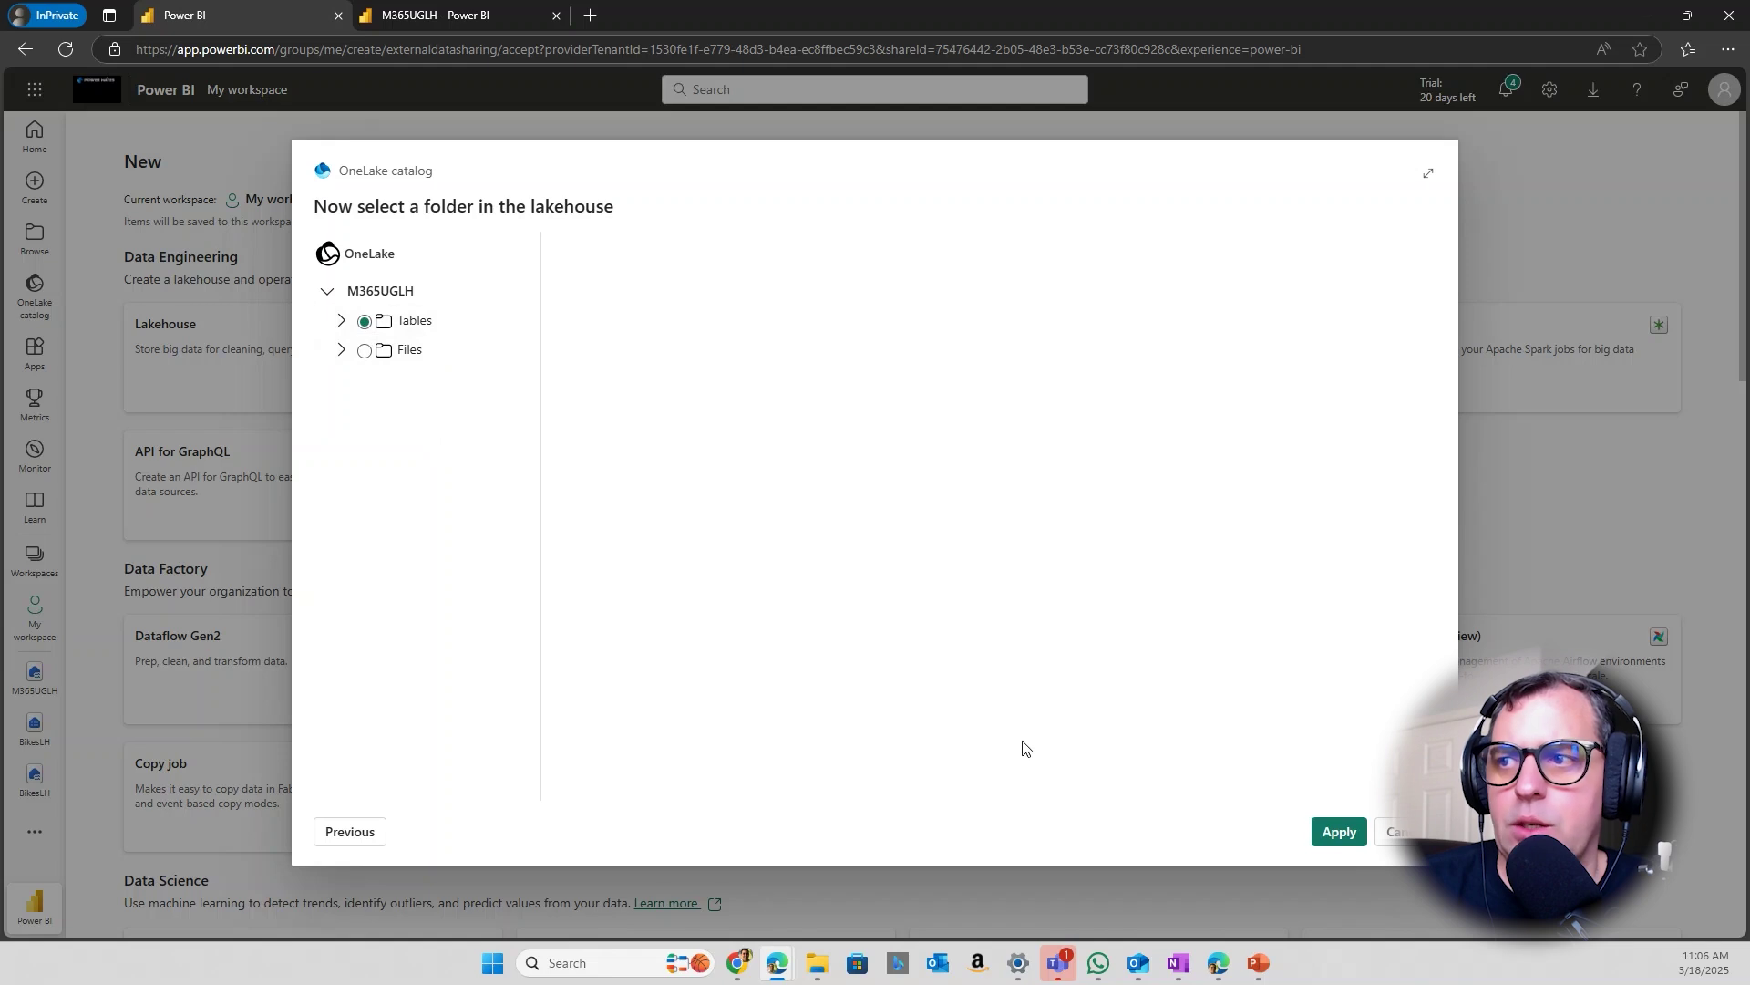
left_click(1338, 832)
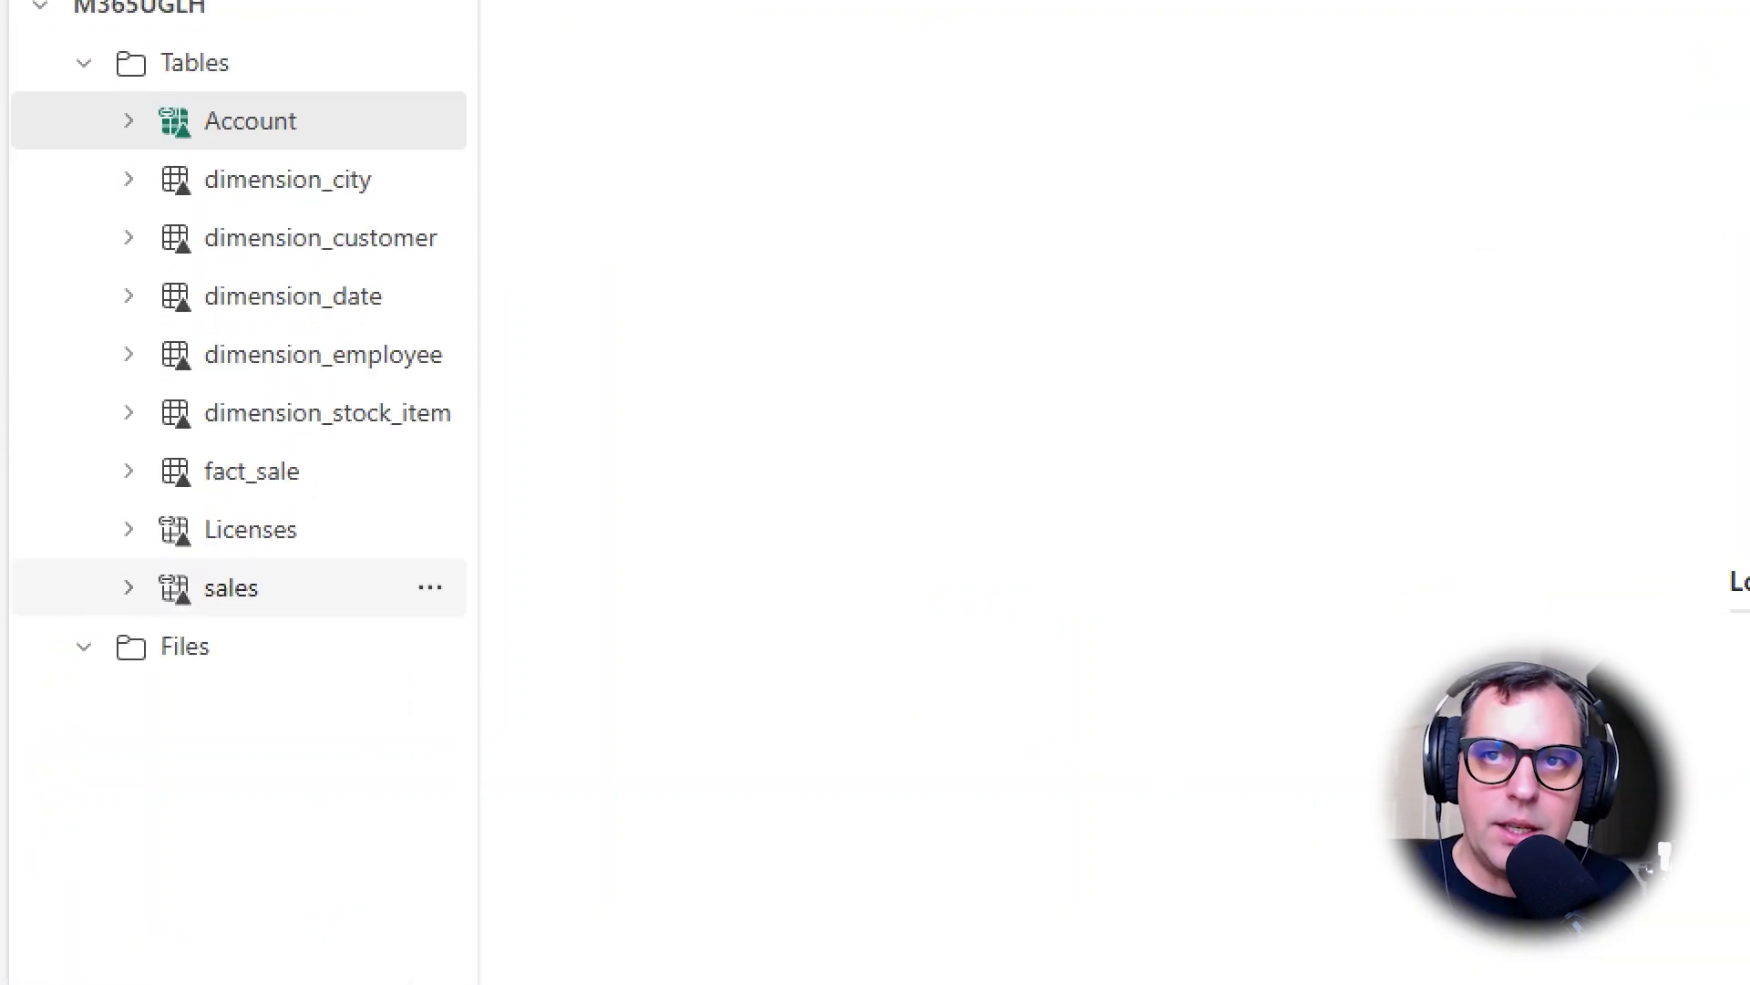
Select the sales table under Tables in the M365UGLH Explorer to preview it
left_click_drag(92, 543, 350, 650)
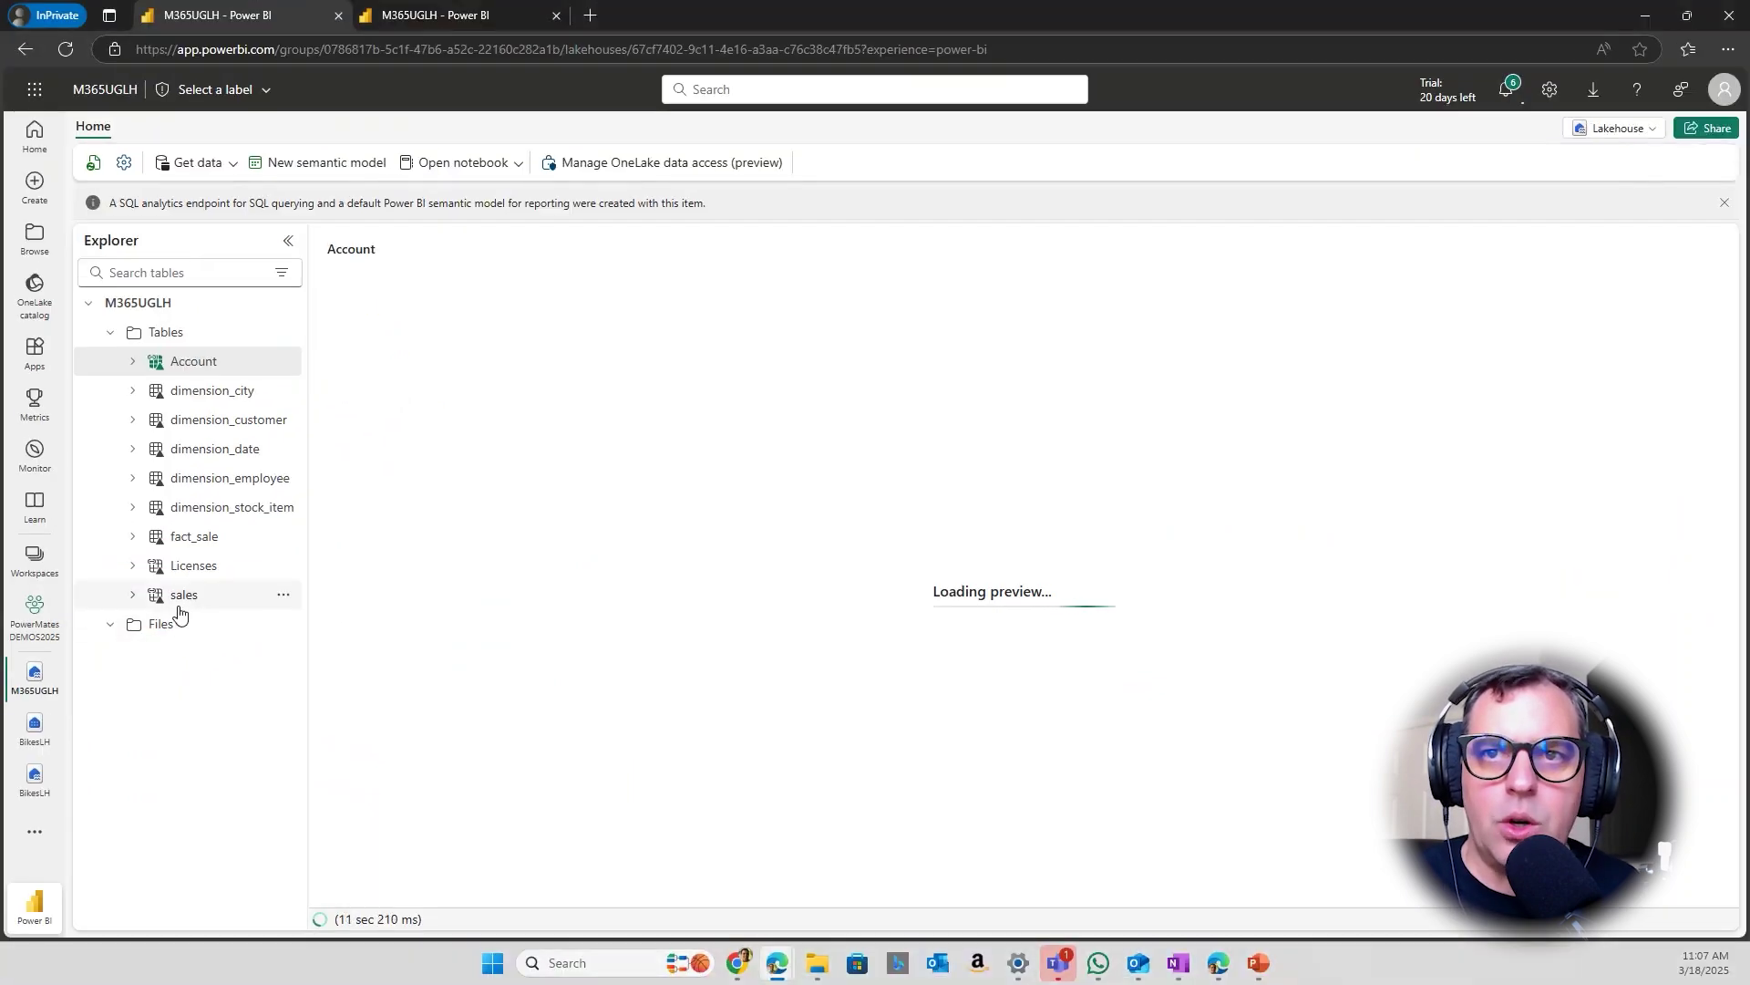
left_click(222, 602)
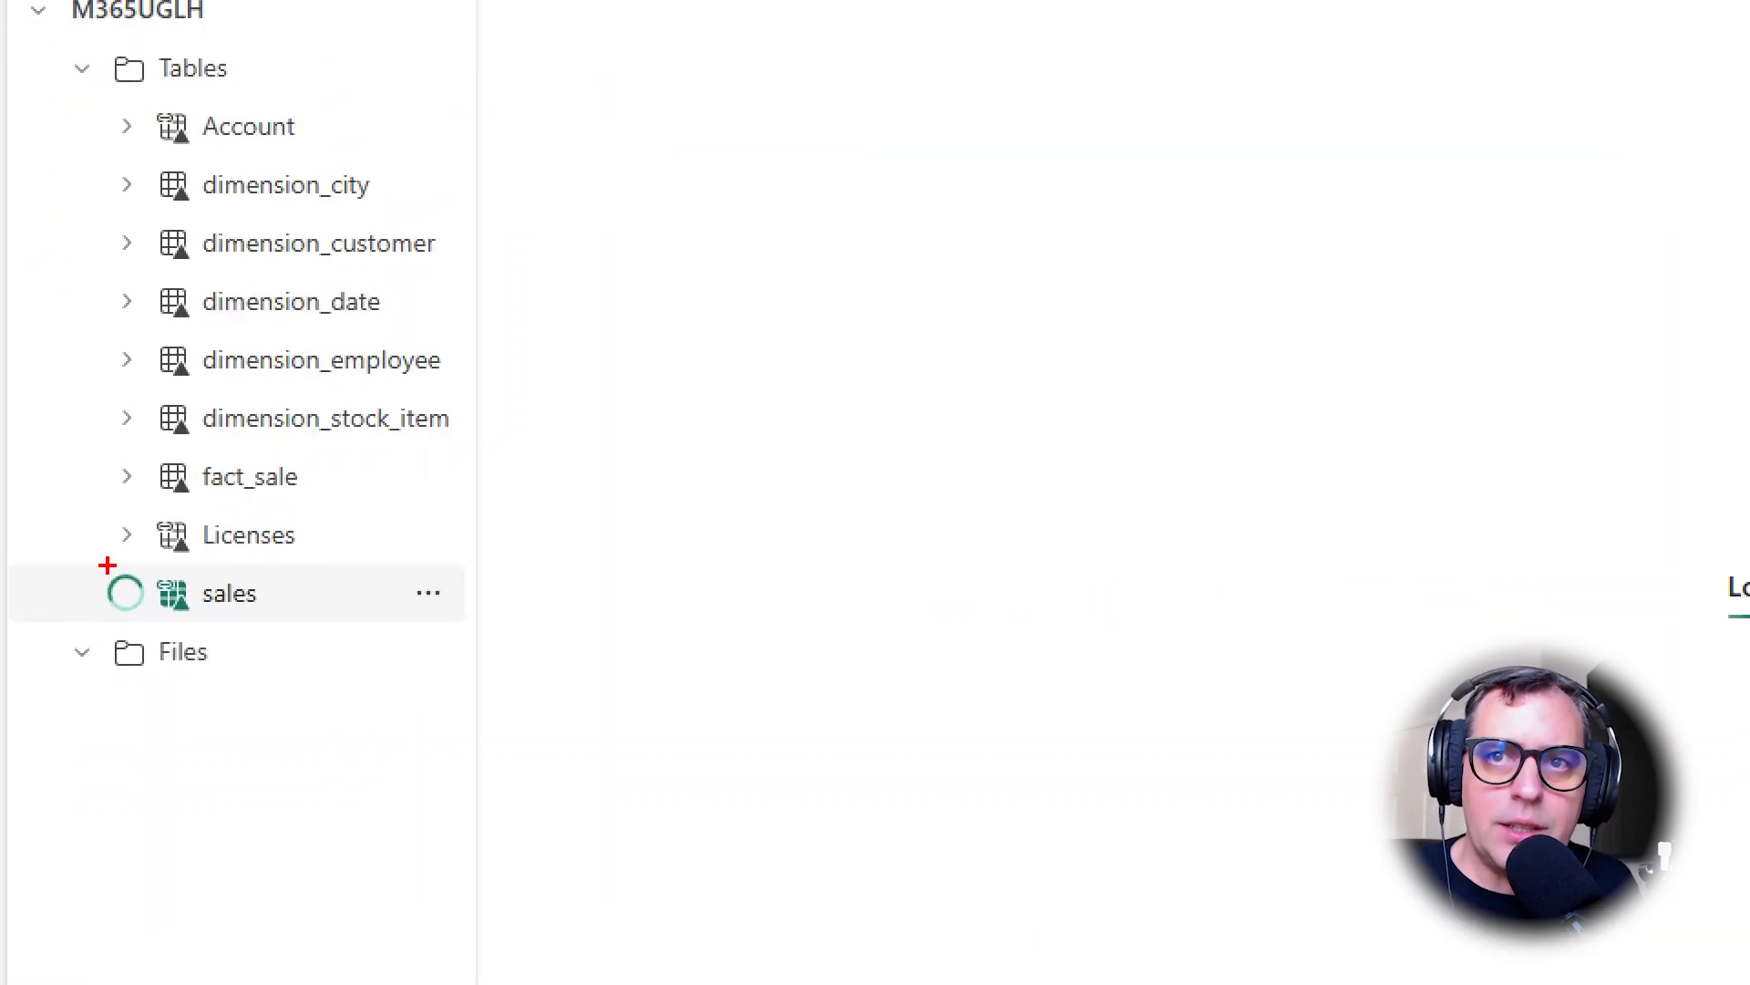
left_click_drag(144, 563, 195, 624)
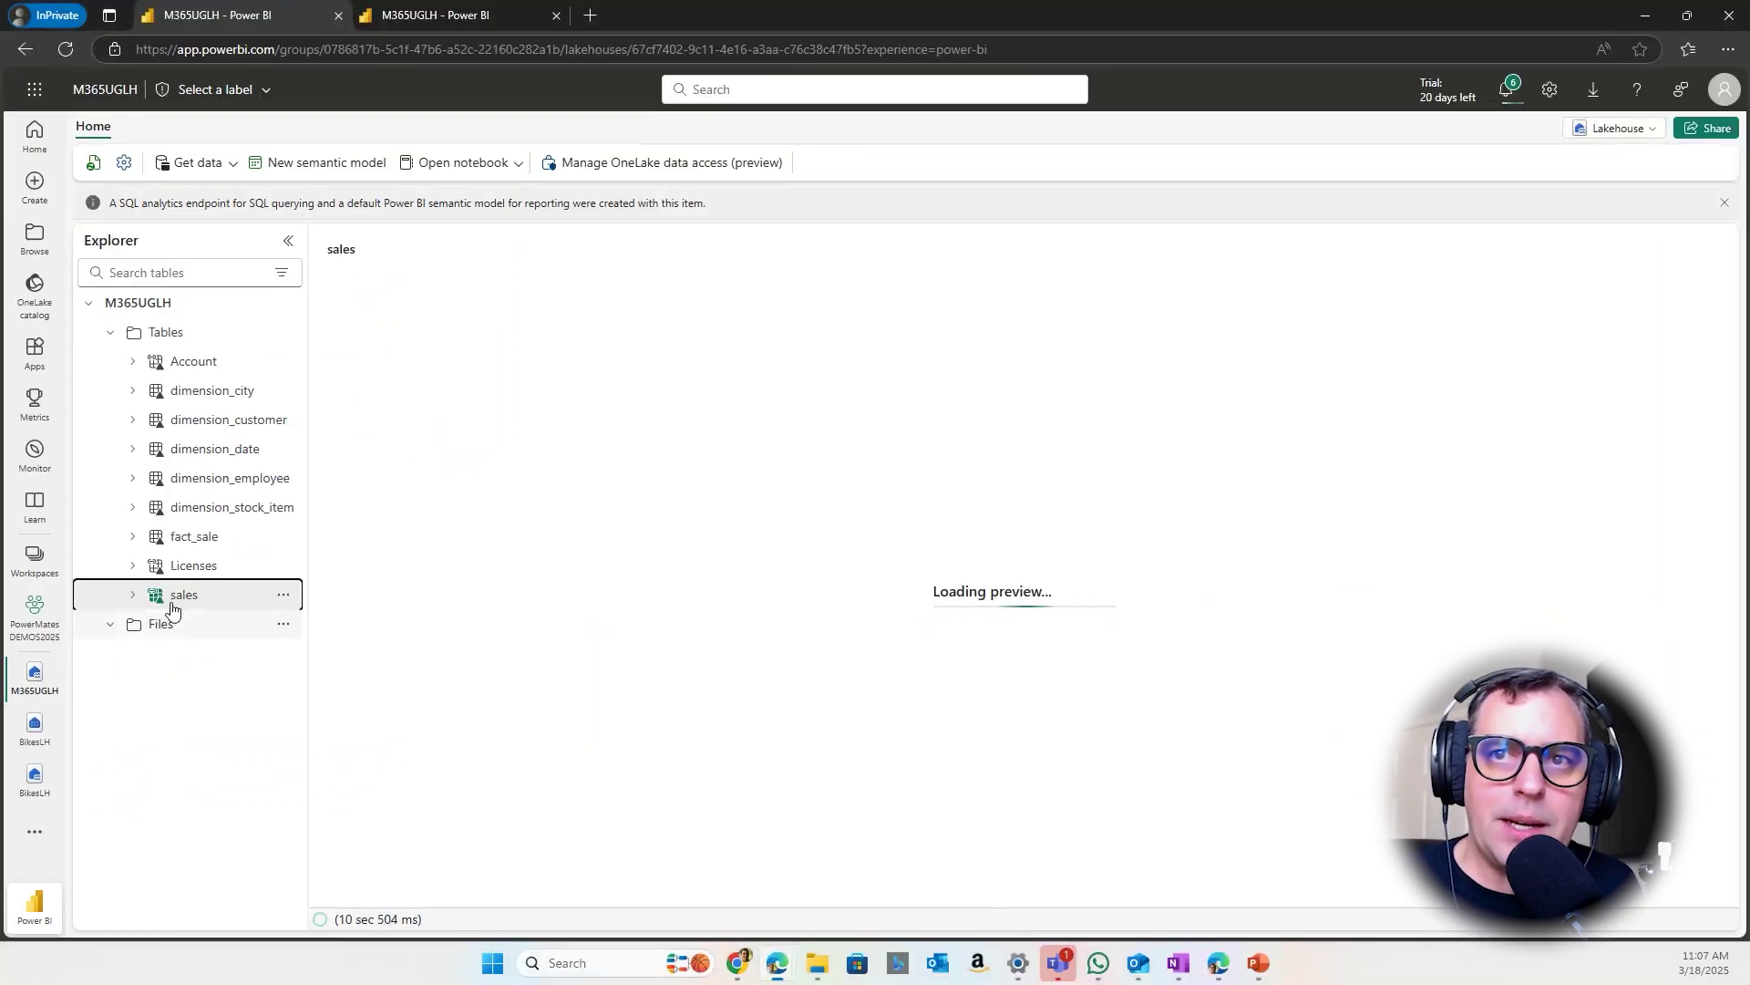
left_click(221, 615)
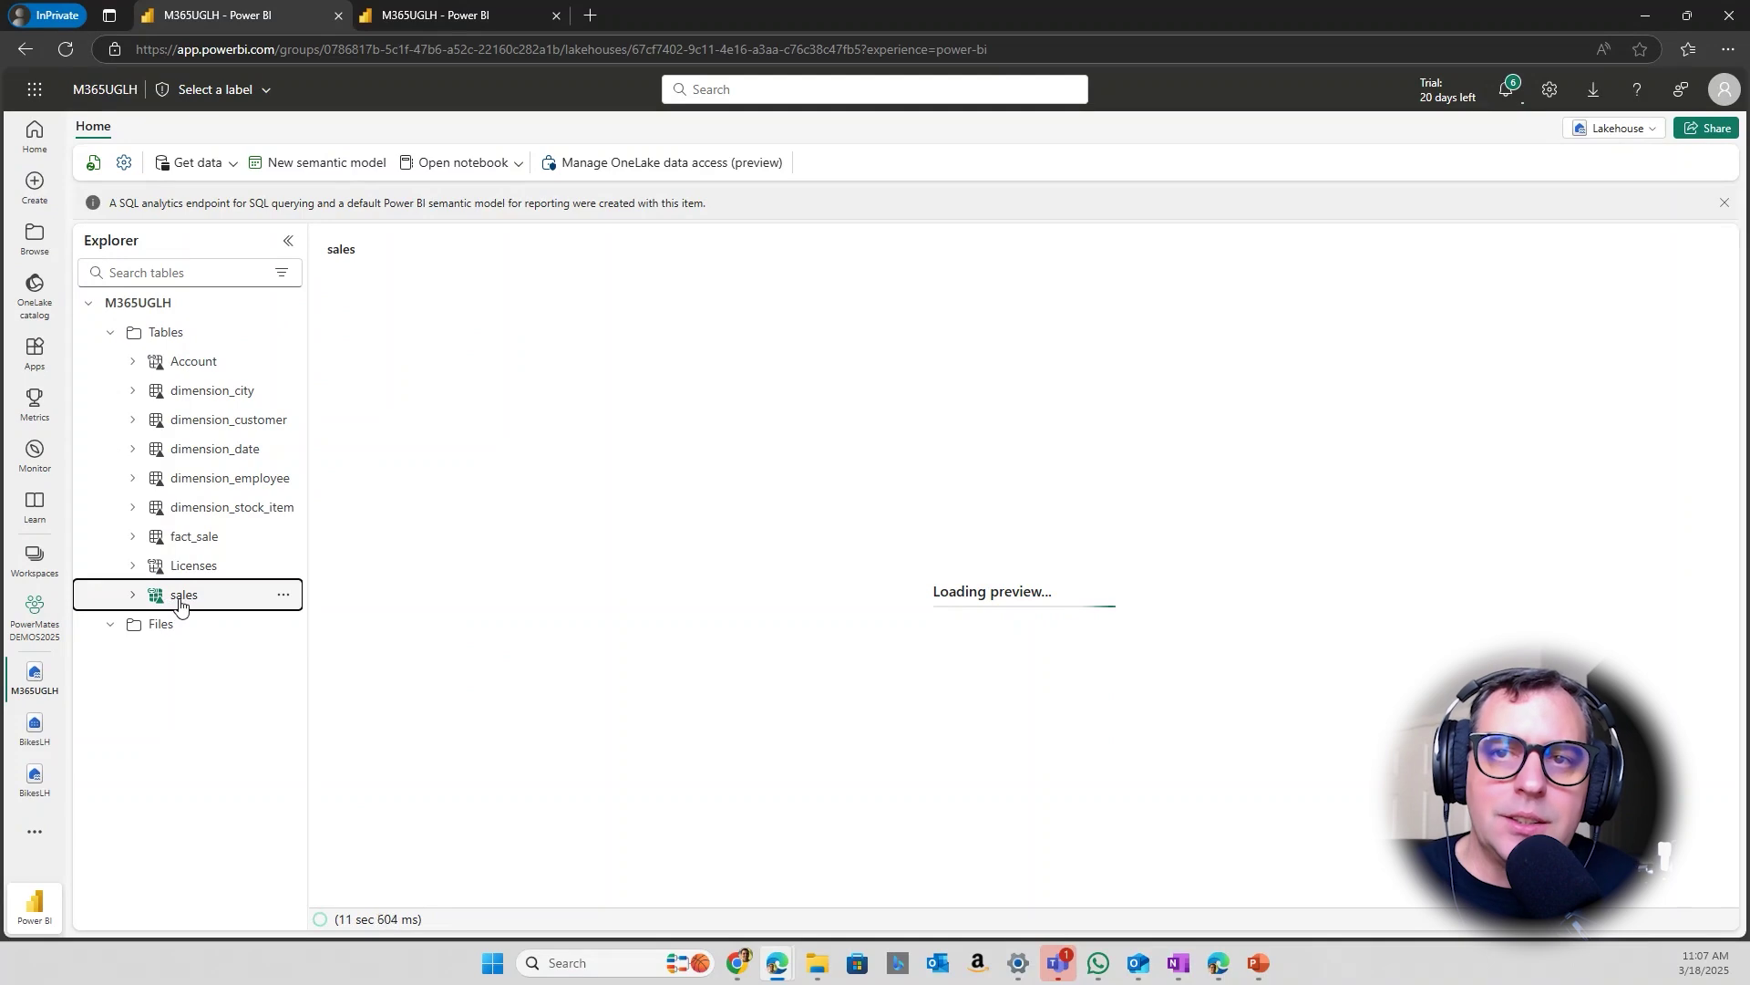